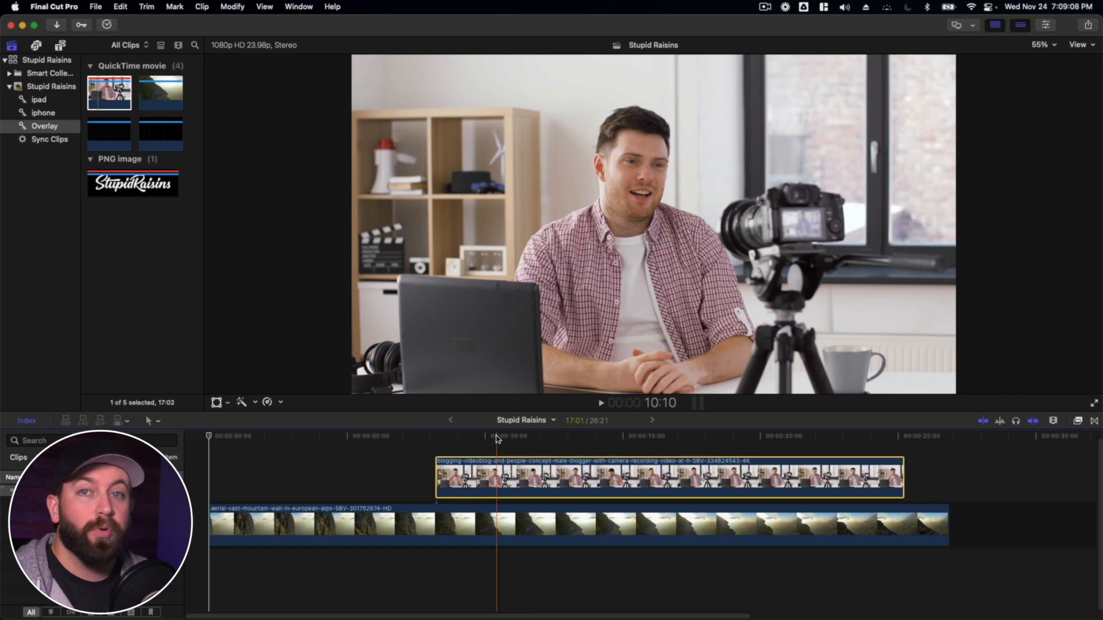
# Reposition the connected blogger clip above the mountain clip so it starts a little past the 4-second mark, and toggle skimming
pyautogui.moveTo(489, 484); pyautogui.dragTo(357, 483)
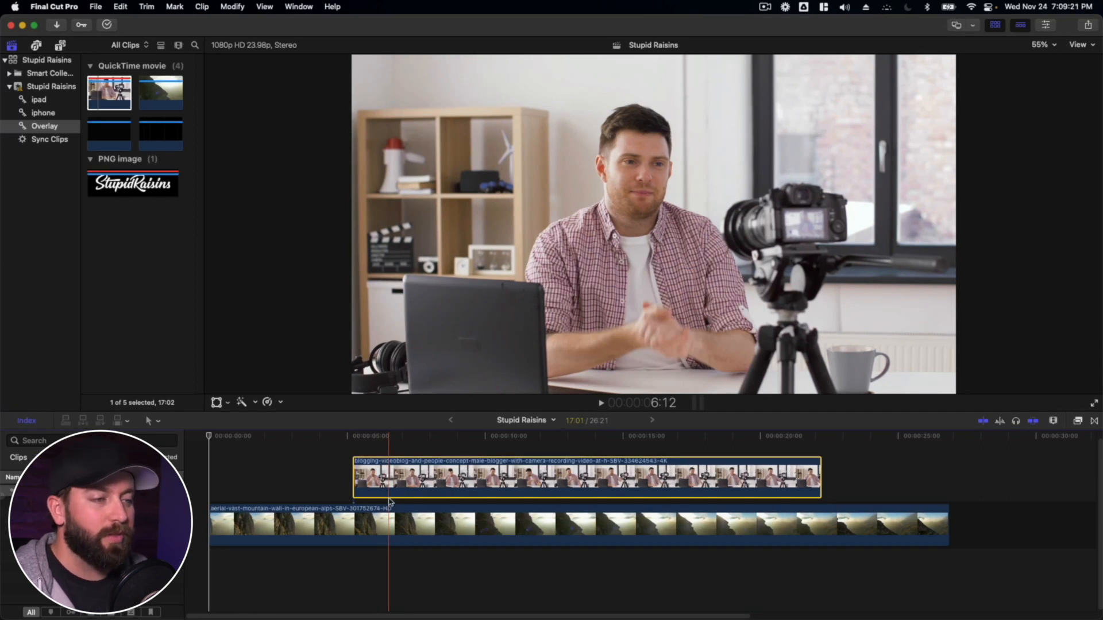
pyautogui.moveTo(423, 484); pyautogui.dragTo(382, 484)
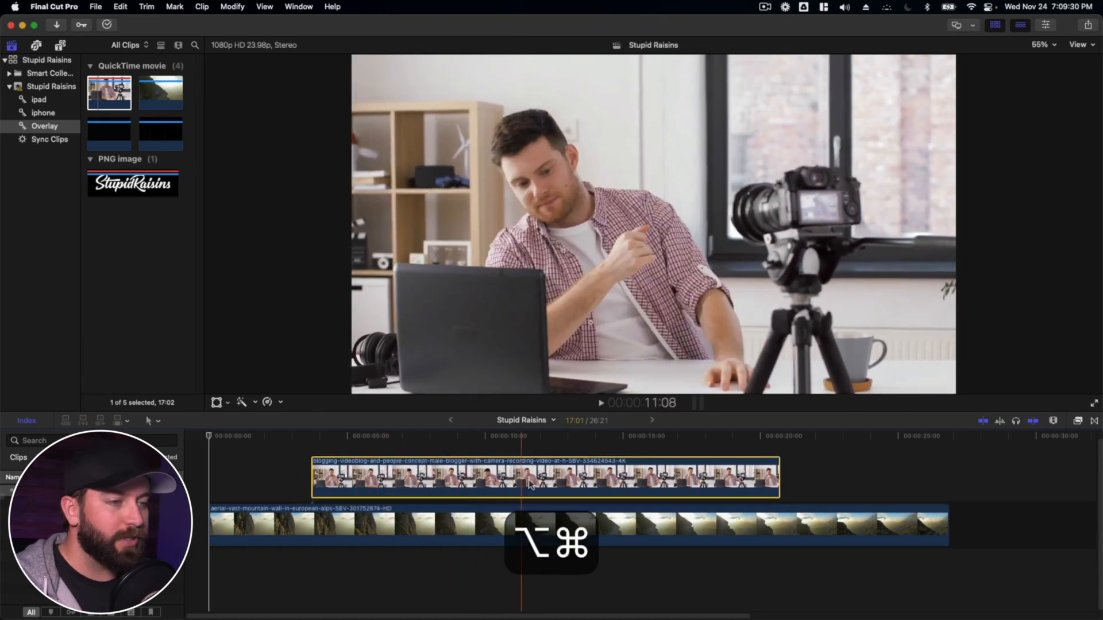
pyautogui.press('s')
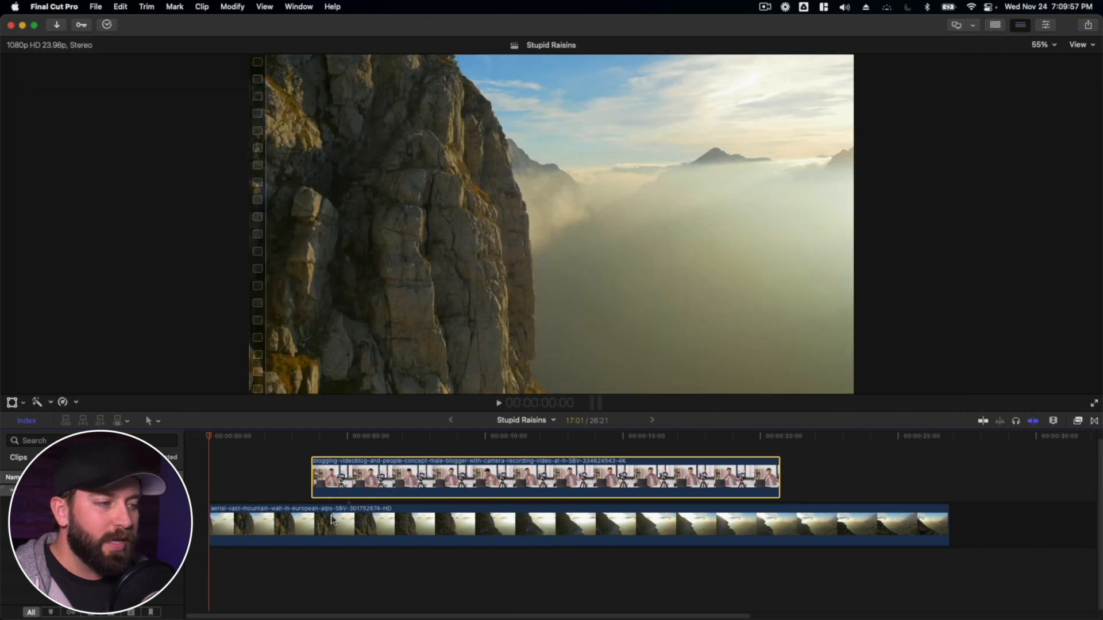
pyautogui.click(331, 520)
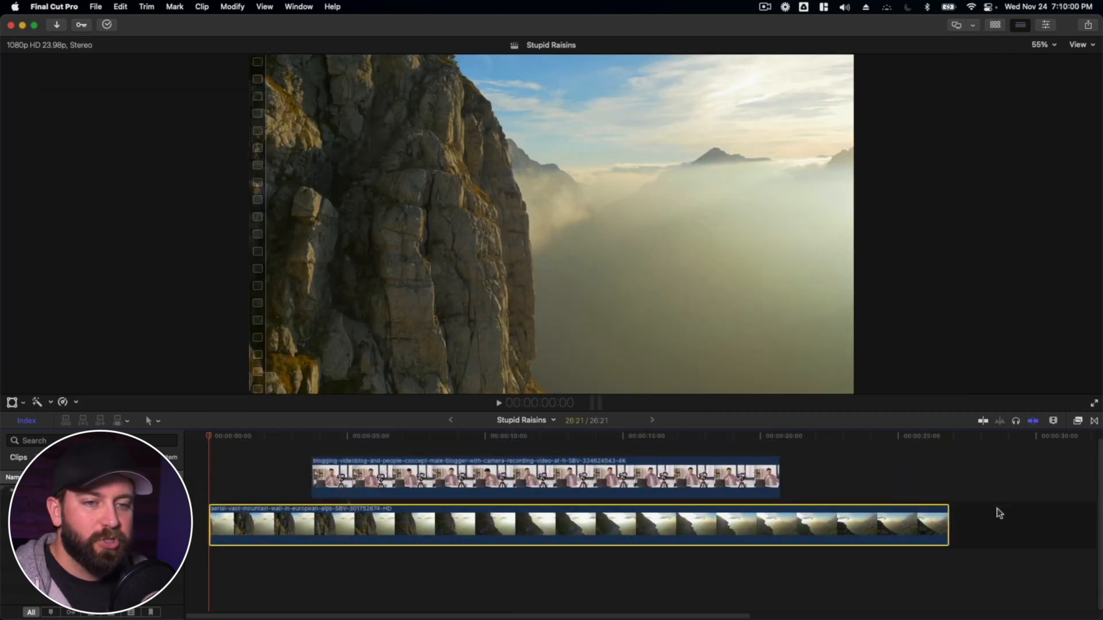
pyautogui.click(977, 513)
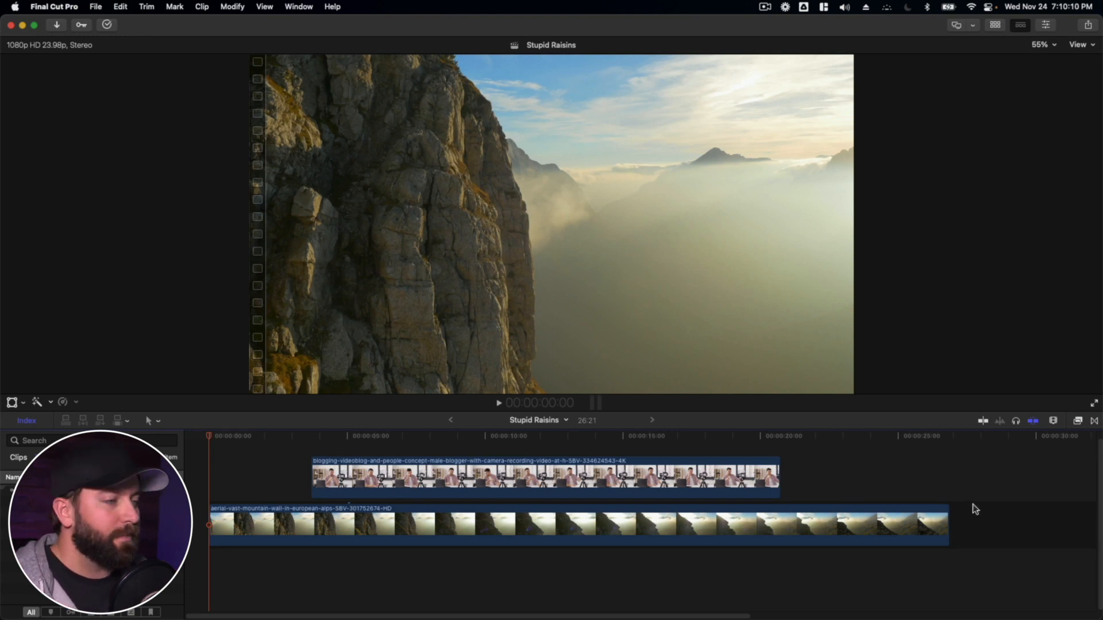
pyautogui.moveTo(468, 478)
pyautogui.mouseDown()
pyautogui.moveTo(510, 480)
pyautogui.moveTo(460, 474)
pyautogui.mouseUp()
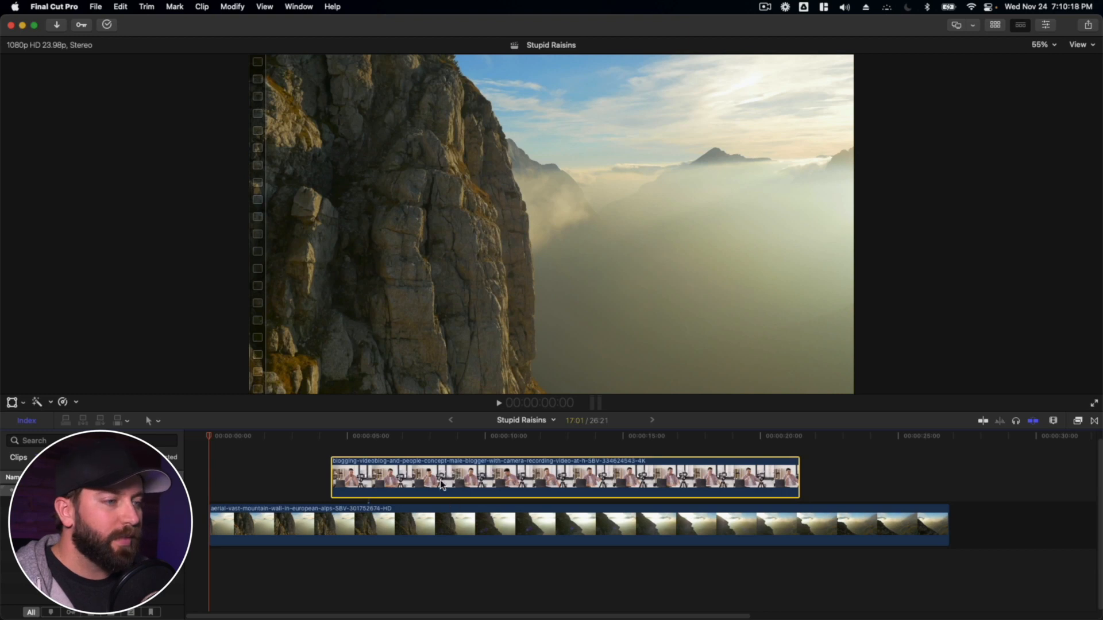
# Overwrite the connected blogger clip to the primary storyline
pyautogui.rightClick(441, 484)
pyautogui.click(483, 570)
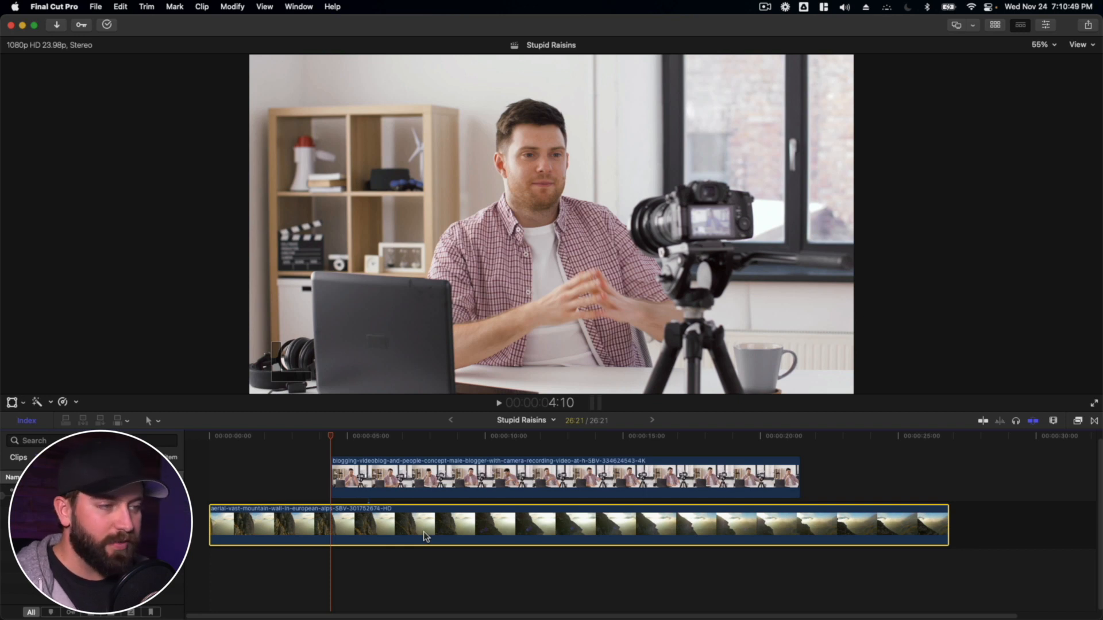
# Lift the mountain clip from the primary storyline and trim its start to the end of the blogger clip
pyautogui.rightClick(423, 531)
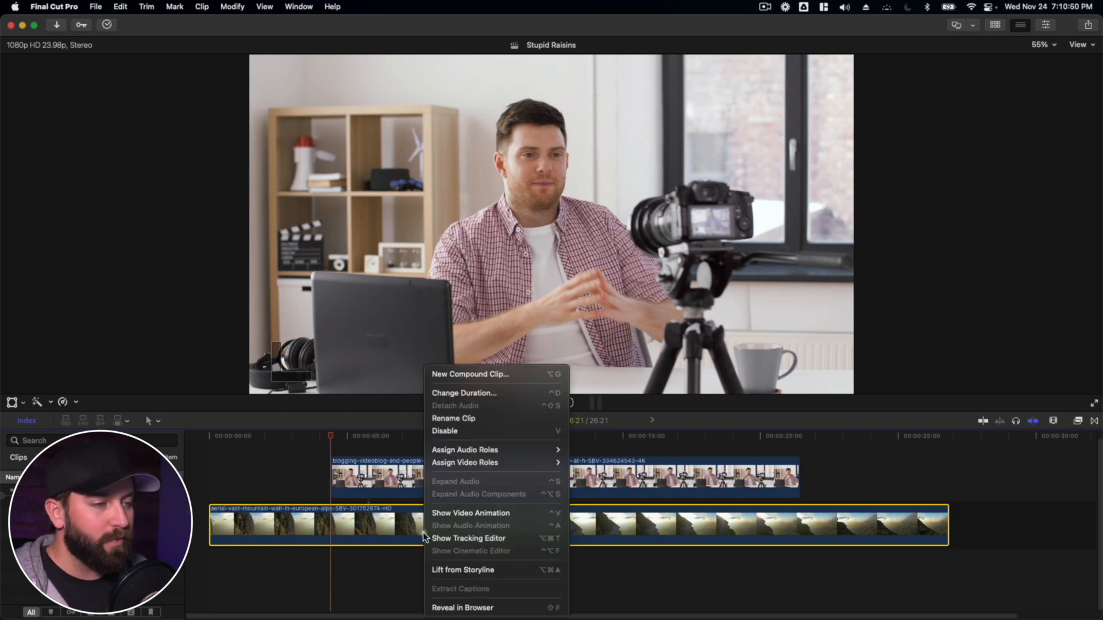
pyautogui.click(484, 571)
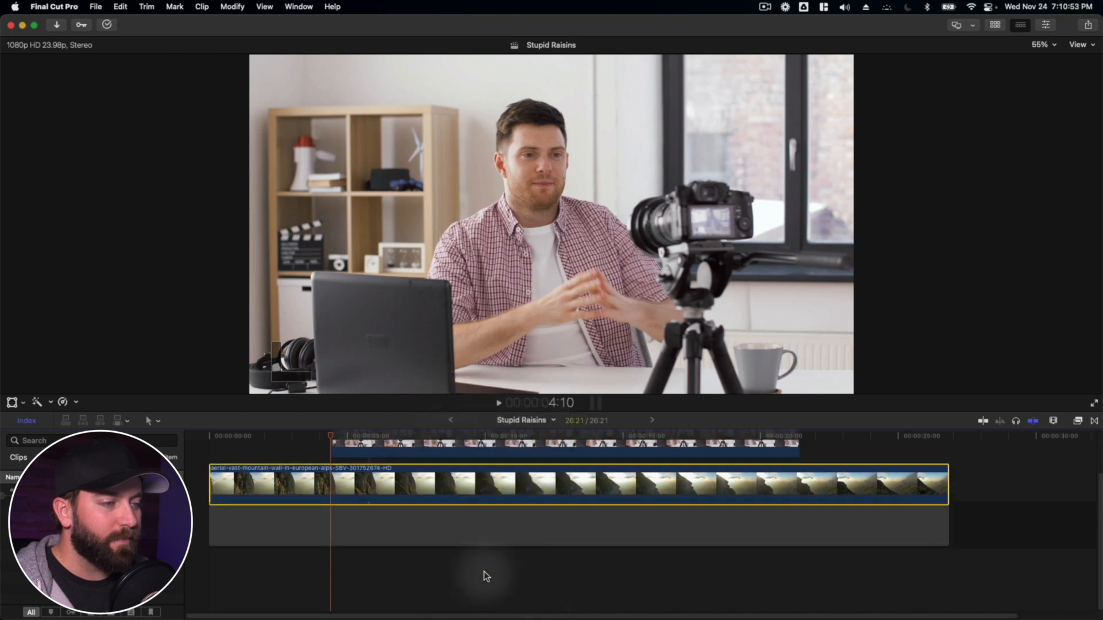
pyautogui.scroll(3, 420, 468)
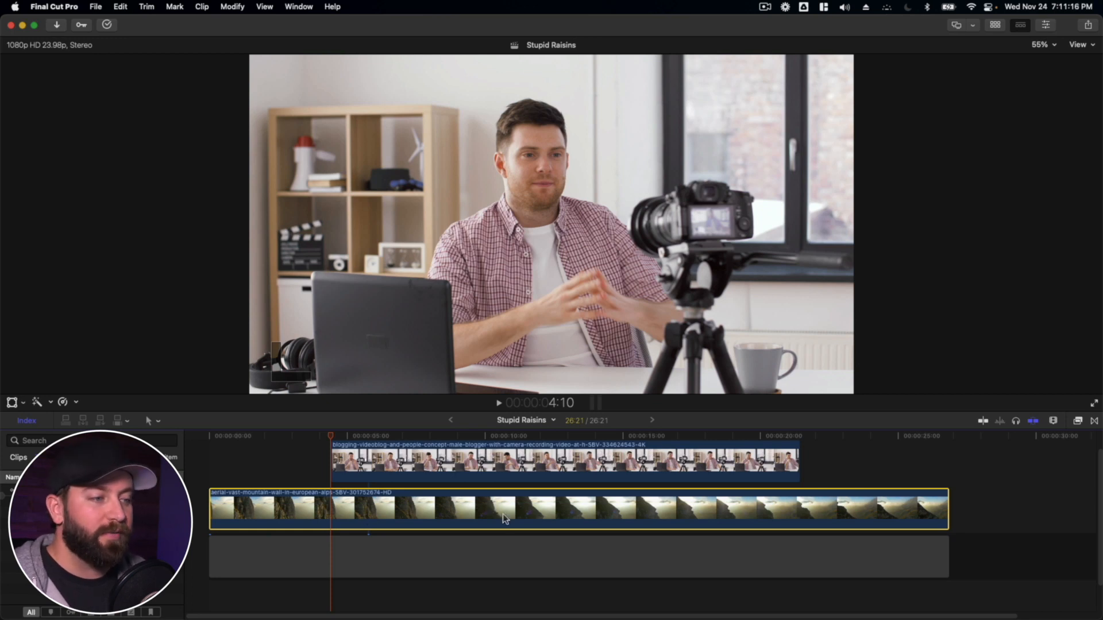
pyautogui.moveTo(210, 512); pyautogui.dragTo(815, 505)
# Select the blogger and mountain clips together, overwrite them to the primary storyline and lift them back out
pyautogui.moveTo(854, 473); pyautogui.dragTo(776, 503)
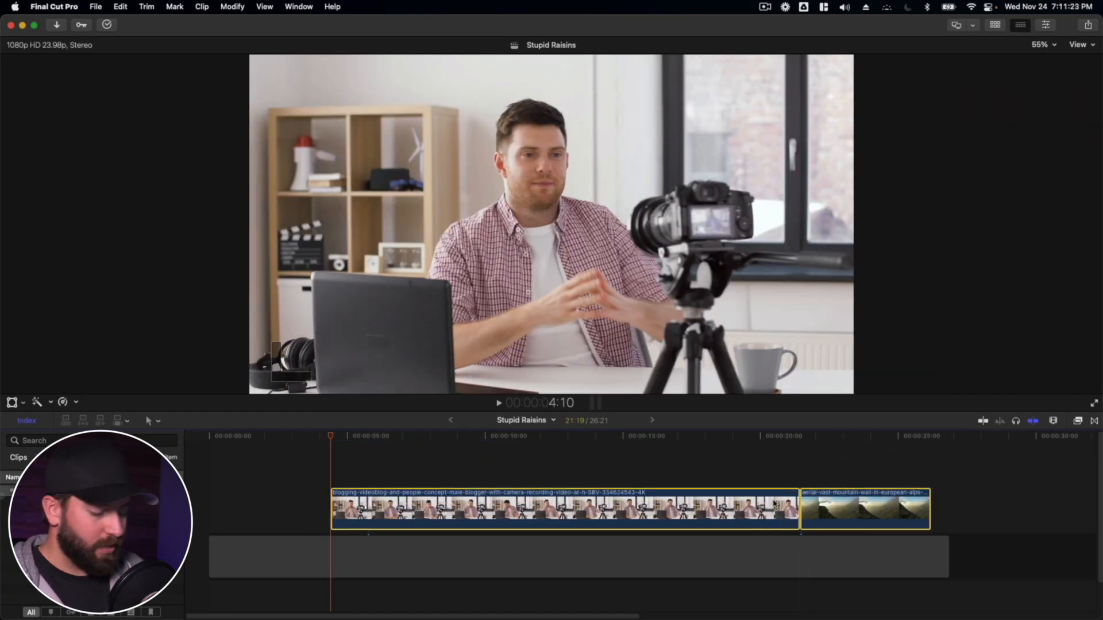
pyautogui.press('alt+super')
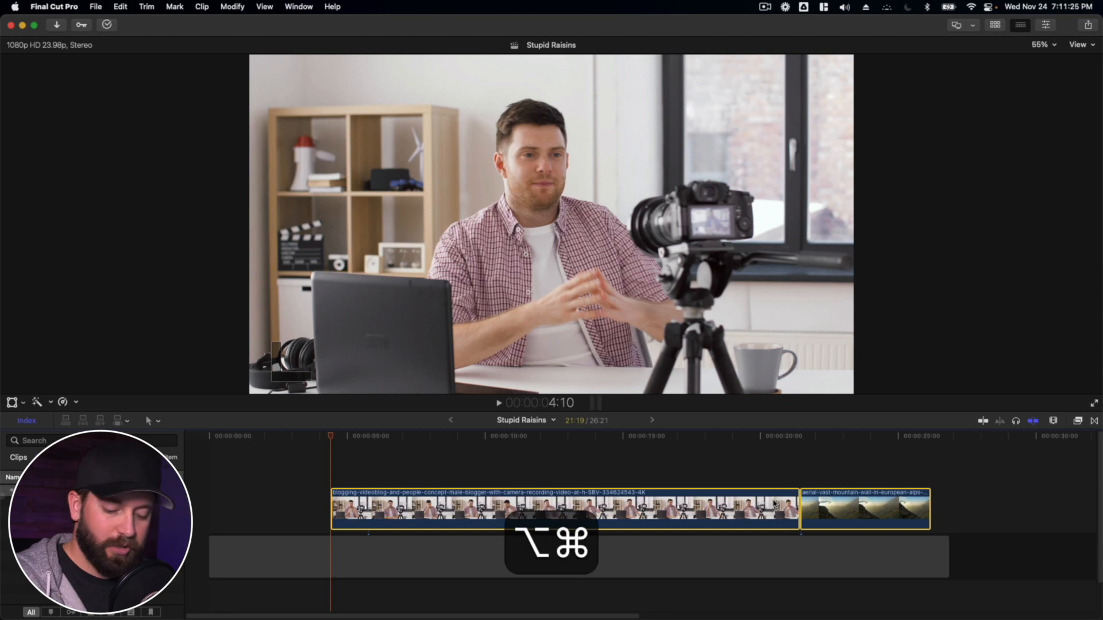
pyautogui.press('alt+super+Down')
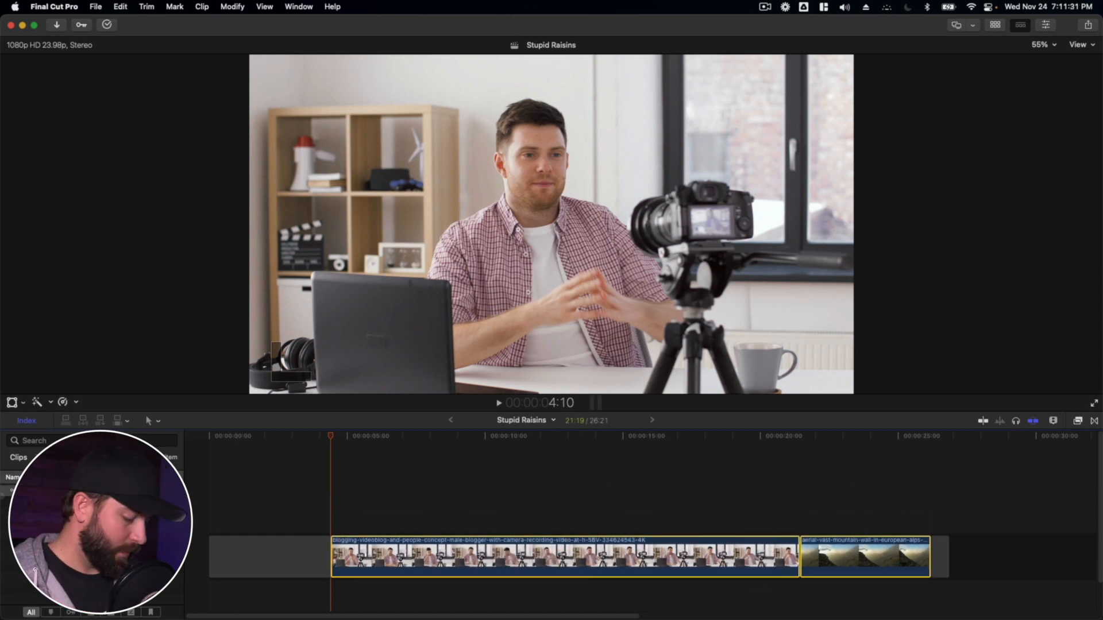
pyautogui.press('alt+super+Up')
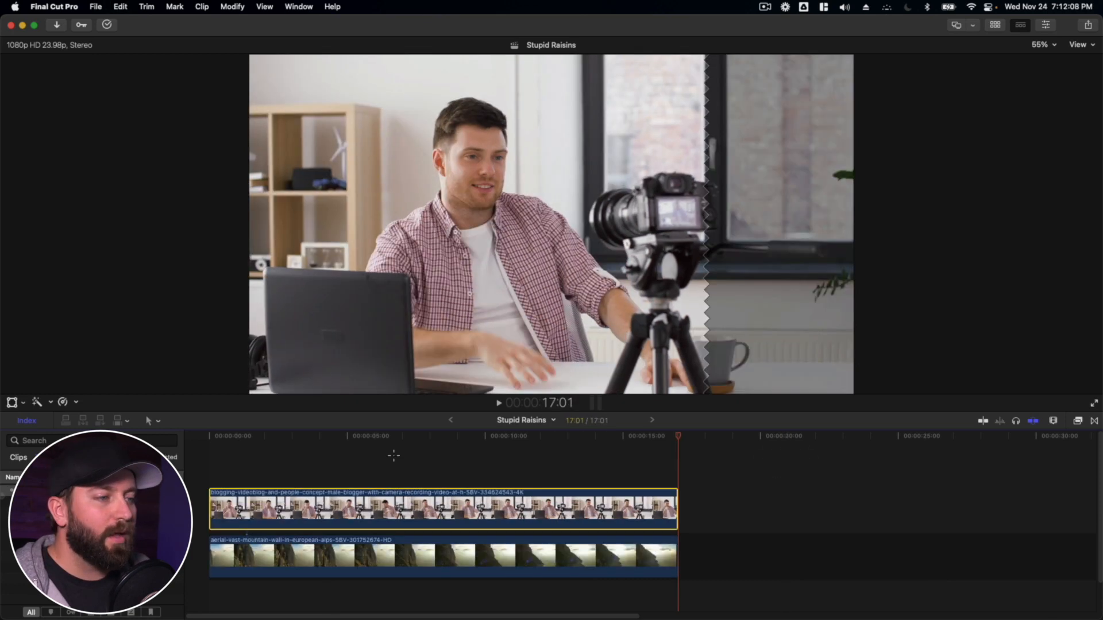
# Crop the blogger clip in Trim mode to a near-square frame around the man's head and upper body, and apply the crop
pyautogui.click(395, 495)
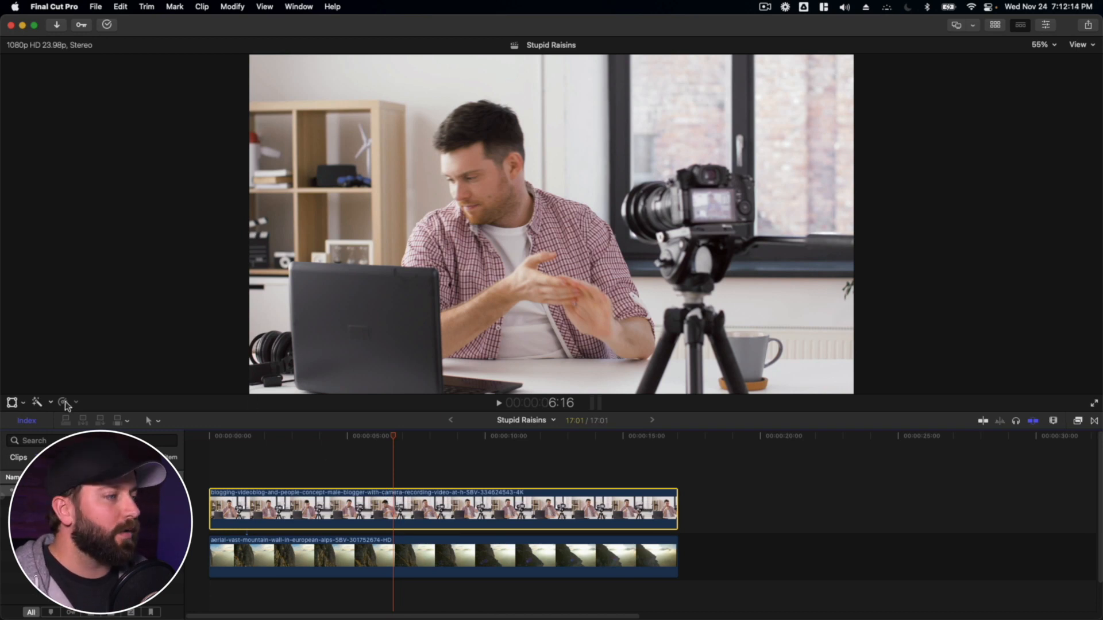
pyautogui.click(12, 402)
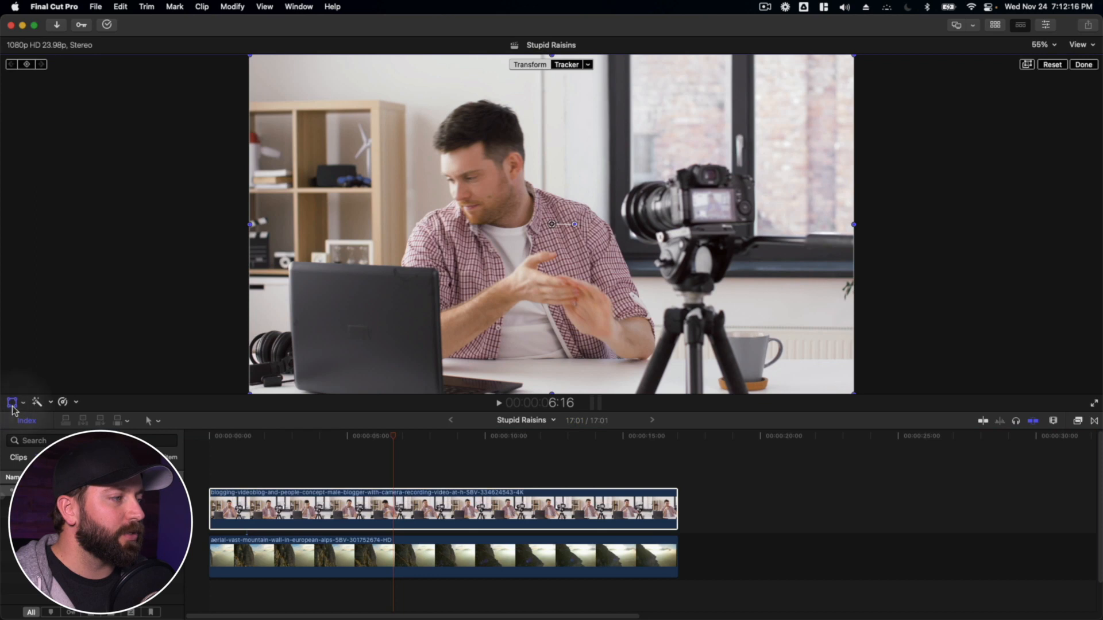
pyautogui.click(23, 403)
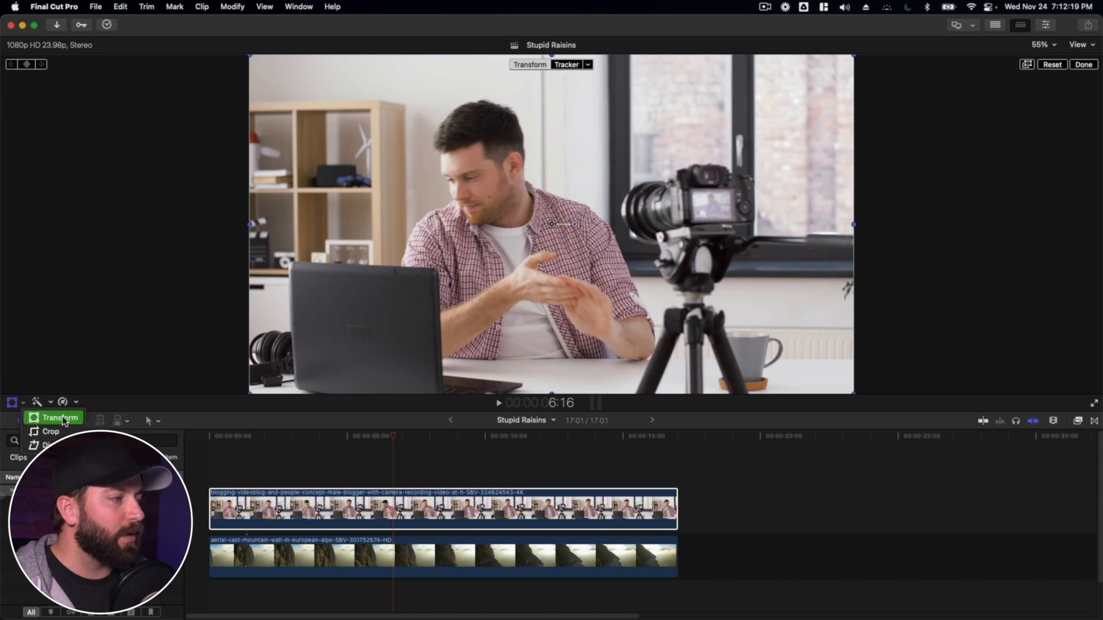
pyautogui.click(49, 431)
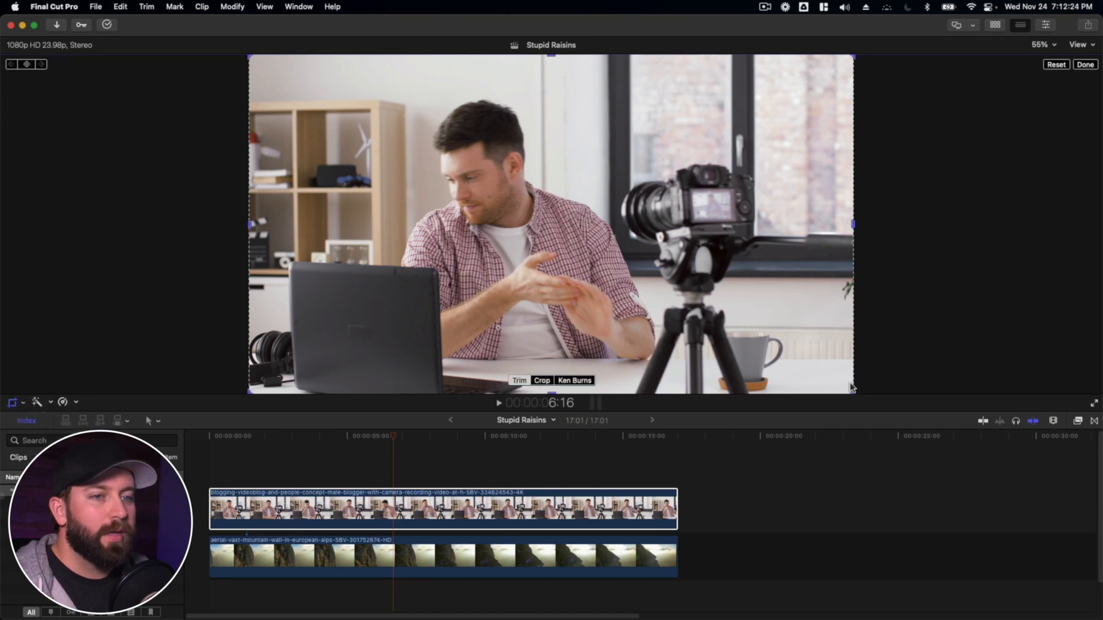
pyautogui.moveTo(853, 391); pyautogui.dragTo(453, 235)
pyautogui.moveTo(400, 187); pyautogui.dragTo(526, 199)
pyautogui.moveTo(618, 105); pyautogui.dragTo(649, 91)
pyautogui.moveTo(417, 284); pyautogui.dragTo(409, 301)
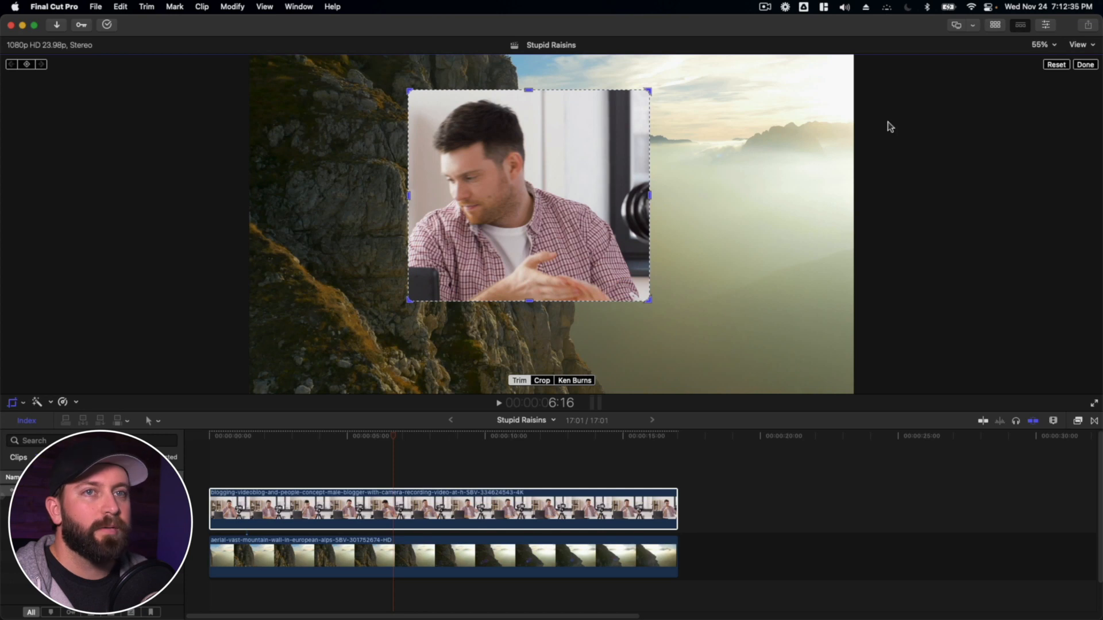
pyautogui.click(1085, 64)
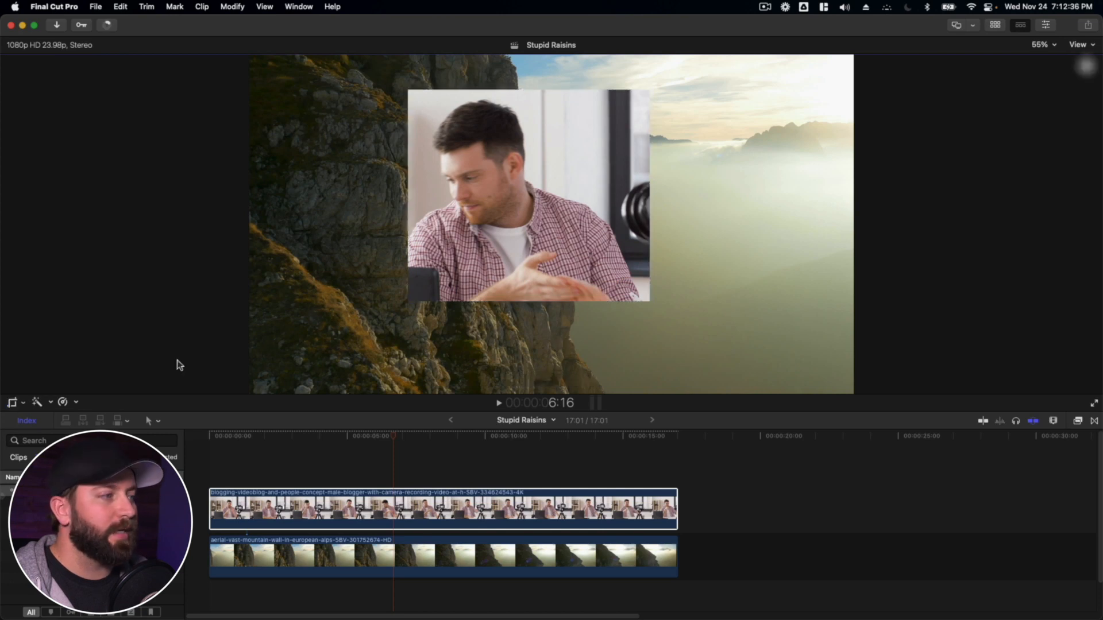
# Transform the cropped blogger clip into a small picture-in-picture in the lower-right corner of the video frame
pyautogui.click(24, 403)
pyautogui.click(48, 418)
pyautogui.moveTo(553, 228); pyautogui.dragTo(748, 314)
pyautogui.moveTo(602, 174); pyautogui.dragTo(682, 249)
pyautogui.moveTo(734, 291); pyautogui.dragTo(783, 332)
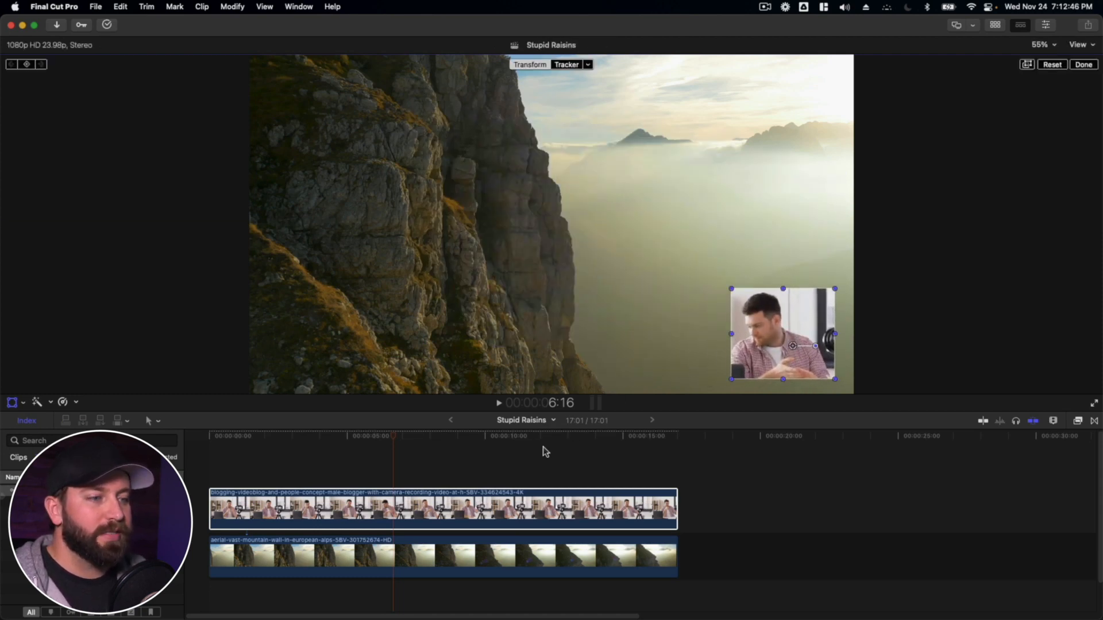
pyautogui.click(215, 470)
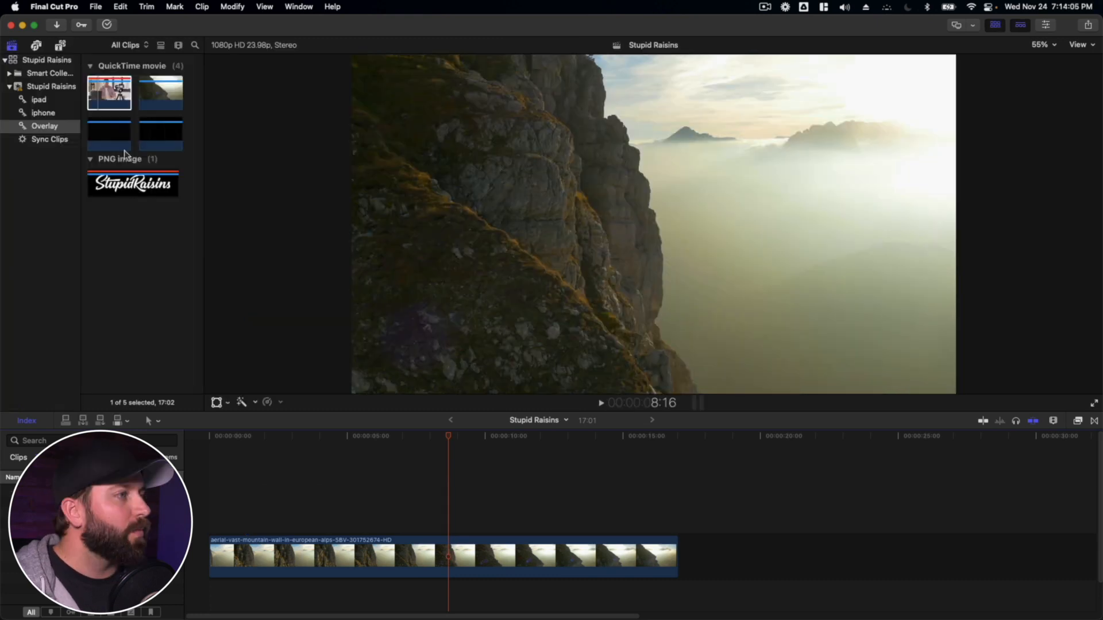
# Add the StupidRaisins logo PNG above the mountain clip from the project start and extend it to the mountain clip's end
pyautogui.click(142, 185)
pyautogui.moveTo(146, 191); pyautogui.dragTo(210, 508)
pyautogui.click(995, 25)
pyautogui.moveTo(409, 506); pyautogui.dragTo(677, 506)
# Transform the logo to about 32% scale and place it in the lower-left corner of the video frame
pyautogui.click(471, 463)
pyautogui.click(24, 403)
pyautogui.click(34, 430)
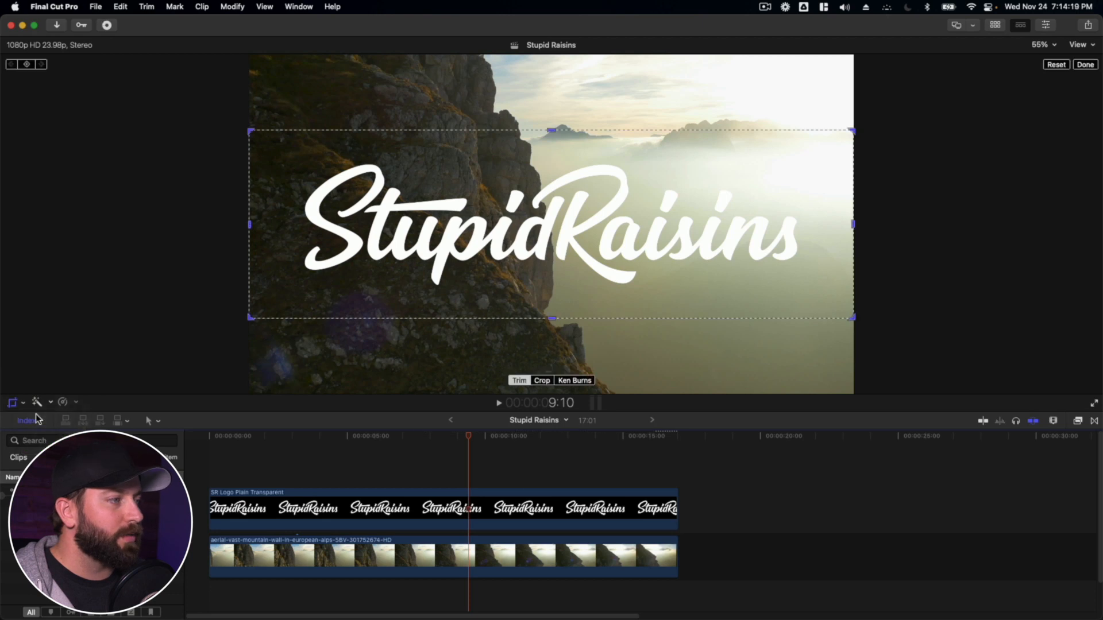
pyautogui.click(23, 406)
pyautogui.click(38, 418)
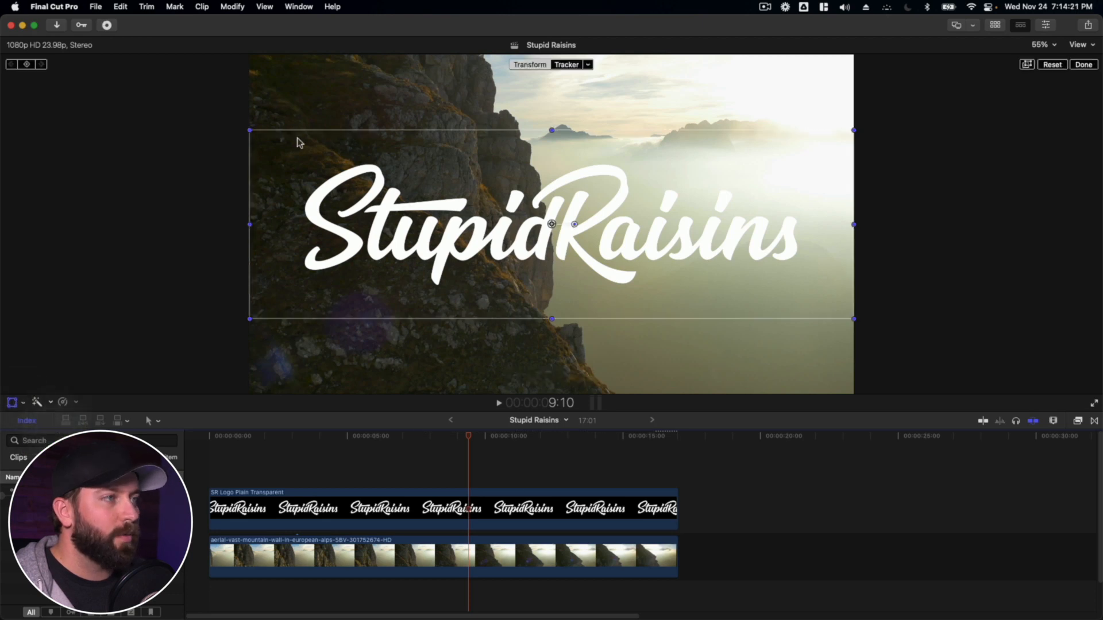
pyautogui.moveTo(250, 131); pyautogui.dragTo(456, 187)
pyautogui.moveTo(551, 224); pyautogui.dragTo(346, 366)
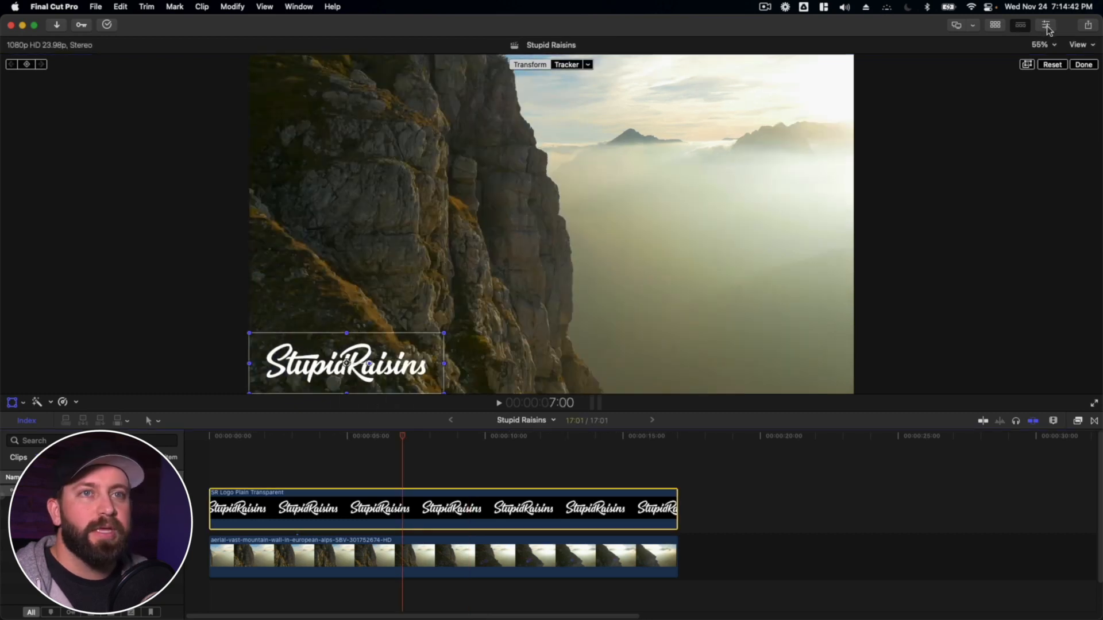
# Lower the logo's opacity to about 6.6% for a watermark and play the project from the start
pyautogui.click(1046, 28)
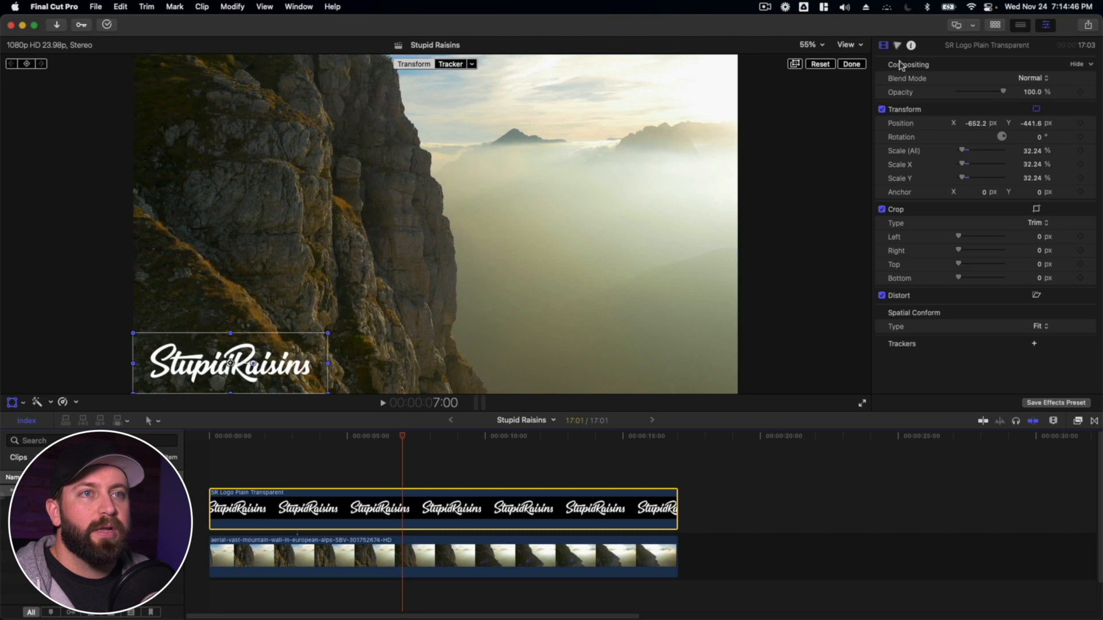
pyautogui.moveTo(1003, 92); pyautogui.dragTo(962, 96)
pyautogui.click(200, 456)
pyautogui.press('space')
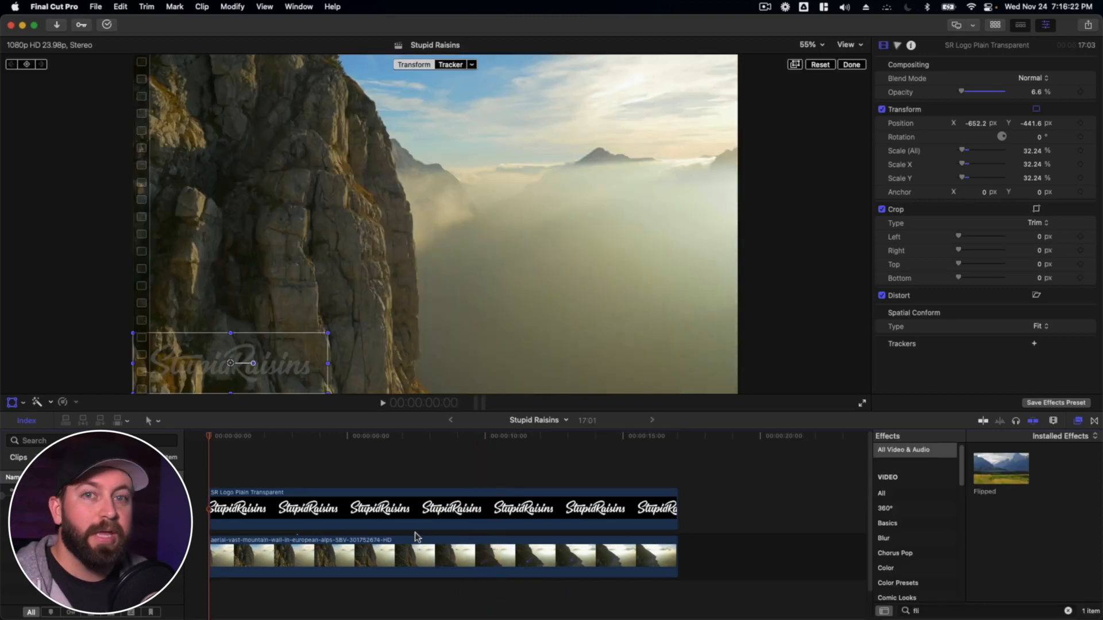
# Duplicate the mountain clip directly above the original and apply the Flipped effect to the copy
pyautogui.moveTo(402, 560); pyautogui.dragTo(401, 509)
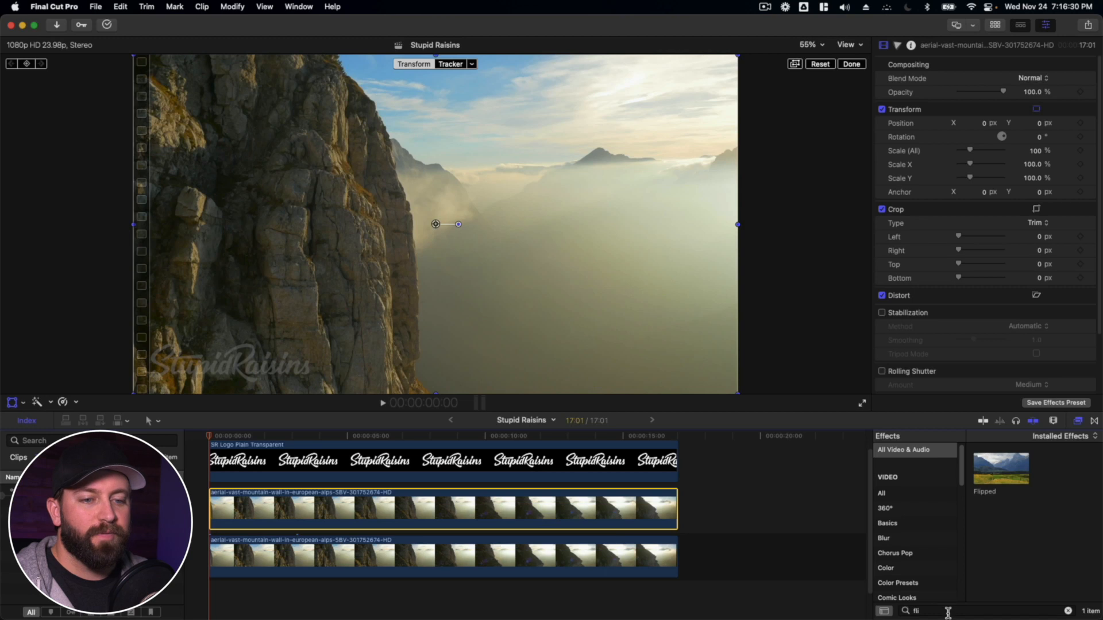
pyautogui.moveTo(1000, 468); pyautogui.dragTo(615, 517)
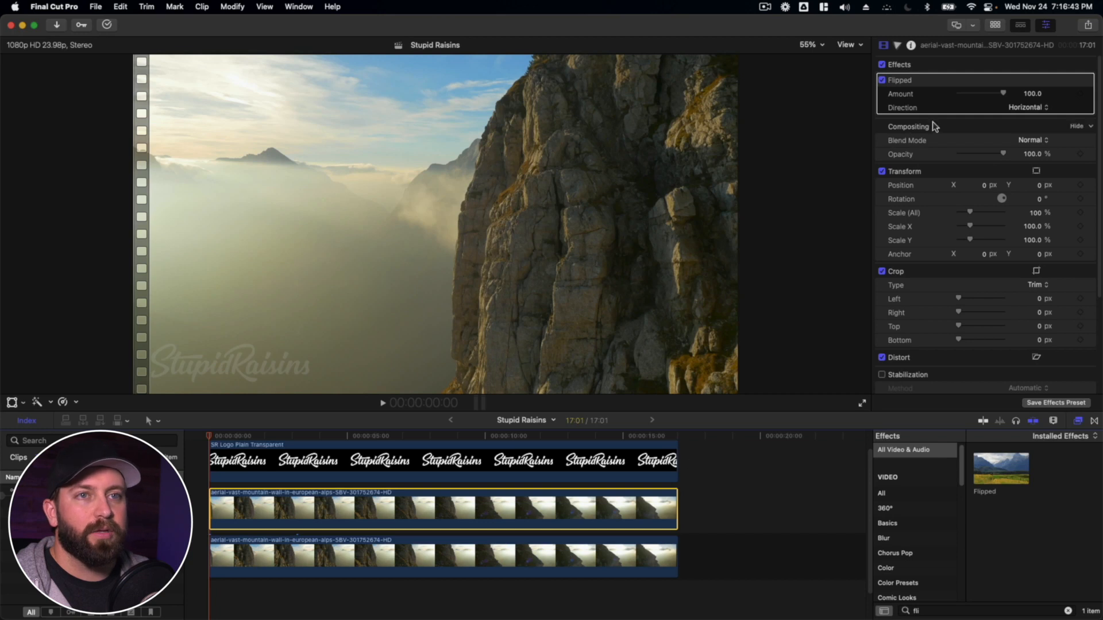
# Set the flipped mountain copy's opacity to 50% and play back the blended result from about 12 seconds
pyautogui.click(1030, 153)
pyautogui.write('50')
pyautogui.press('Return')
pyautogui.click(554, 435)
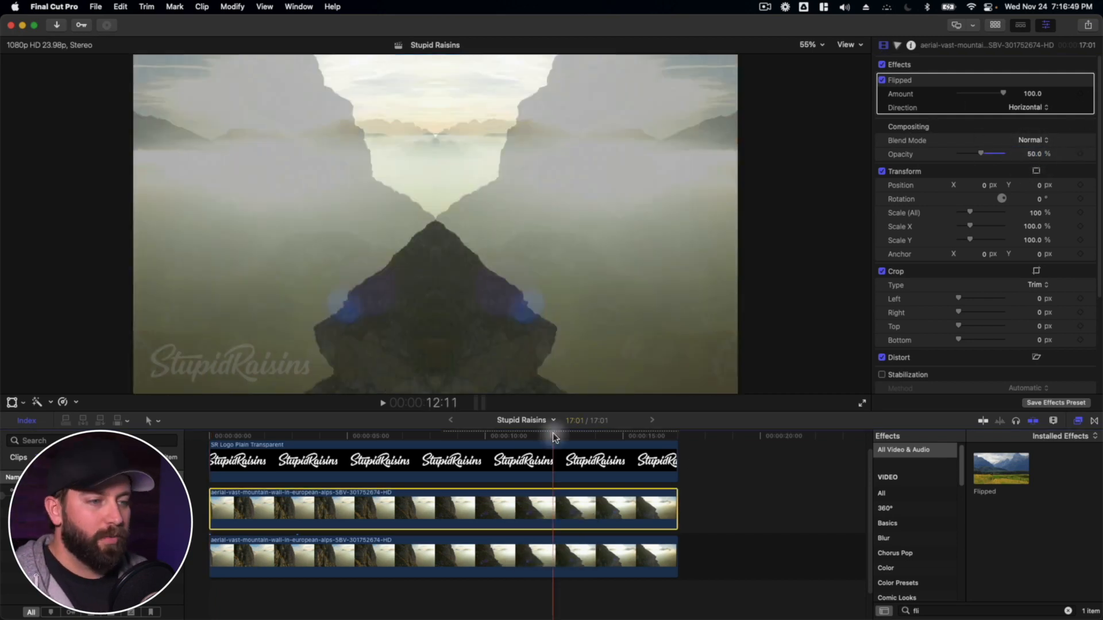
pyautogui.press('space')
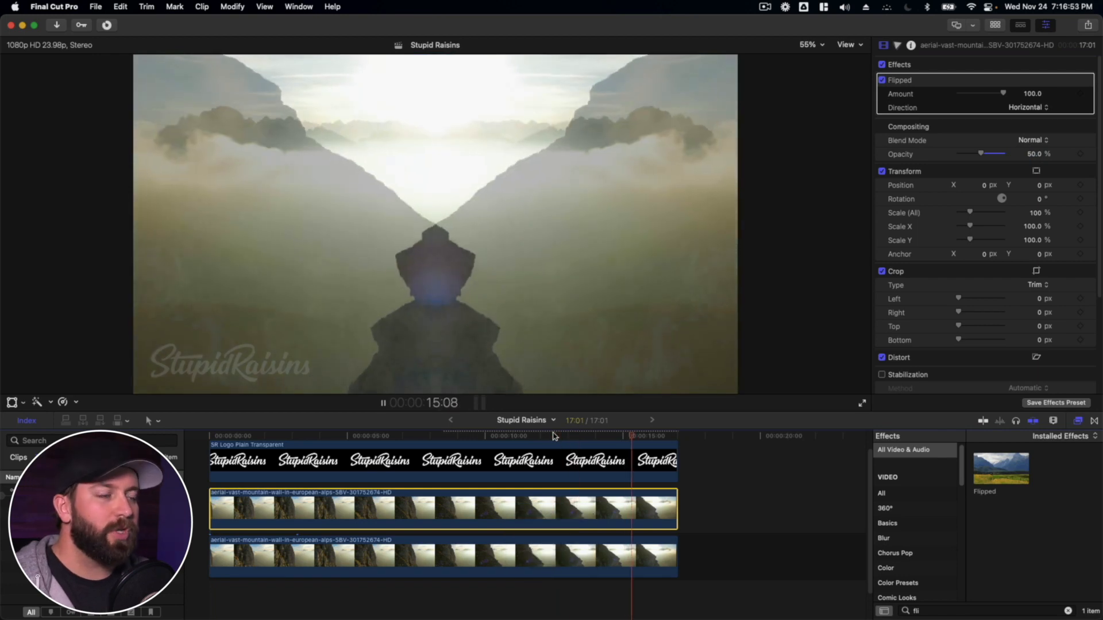
pyautogui.press('space')
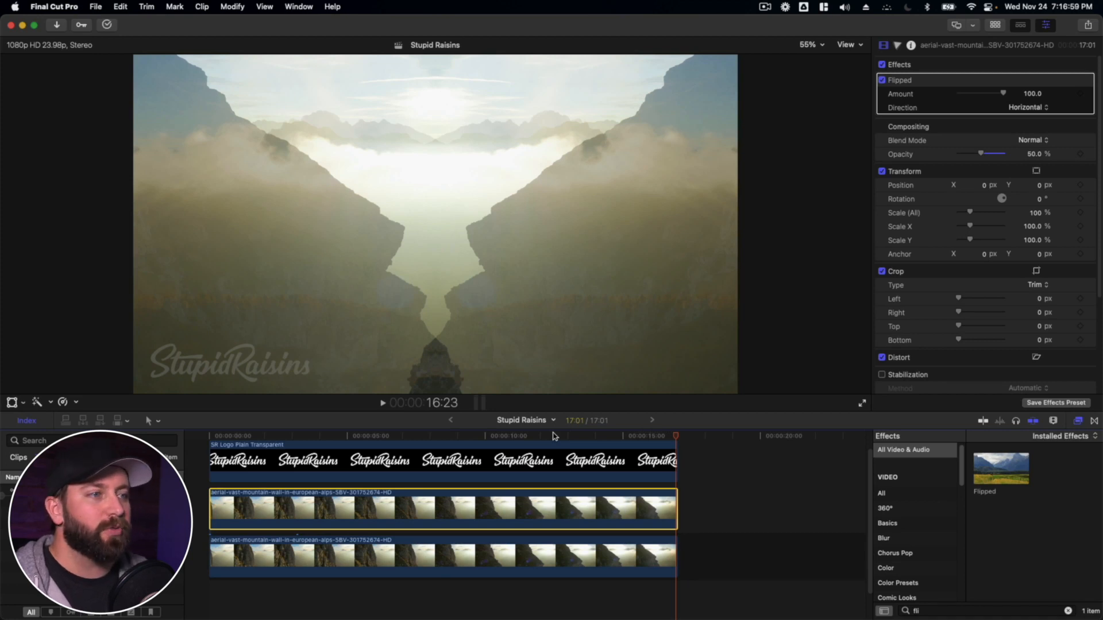
pyautogui.click(592, 448)
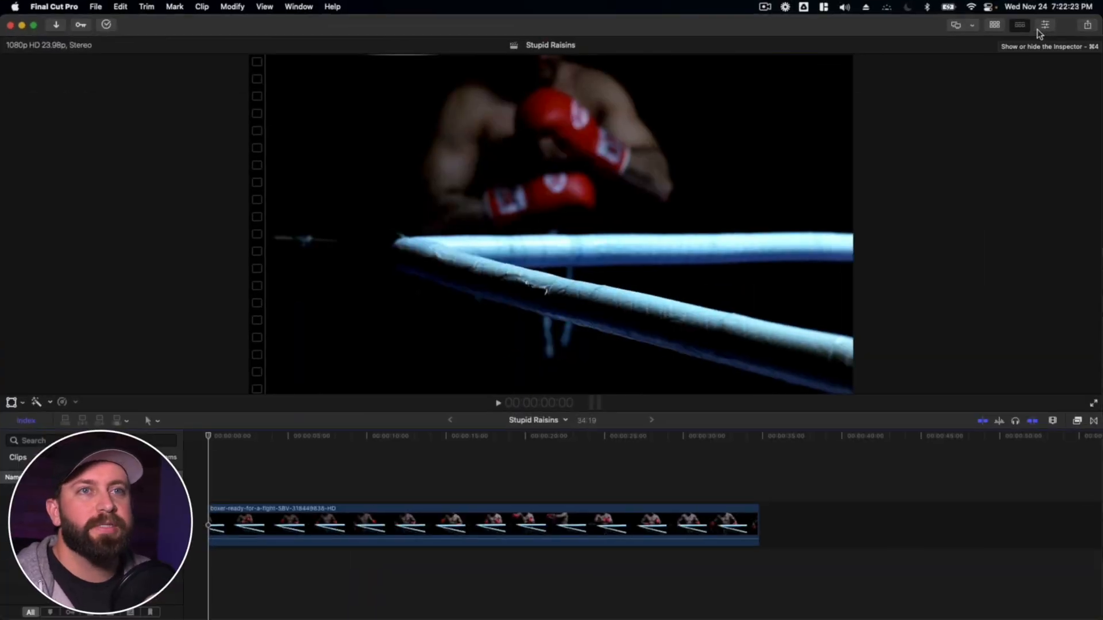
# Connect the Glimmer generator above the boxer clip from the project start and extend it to the boxer clip's full length
pyautogui.click(994, 27)
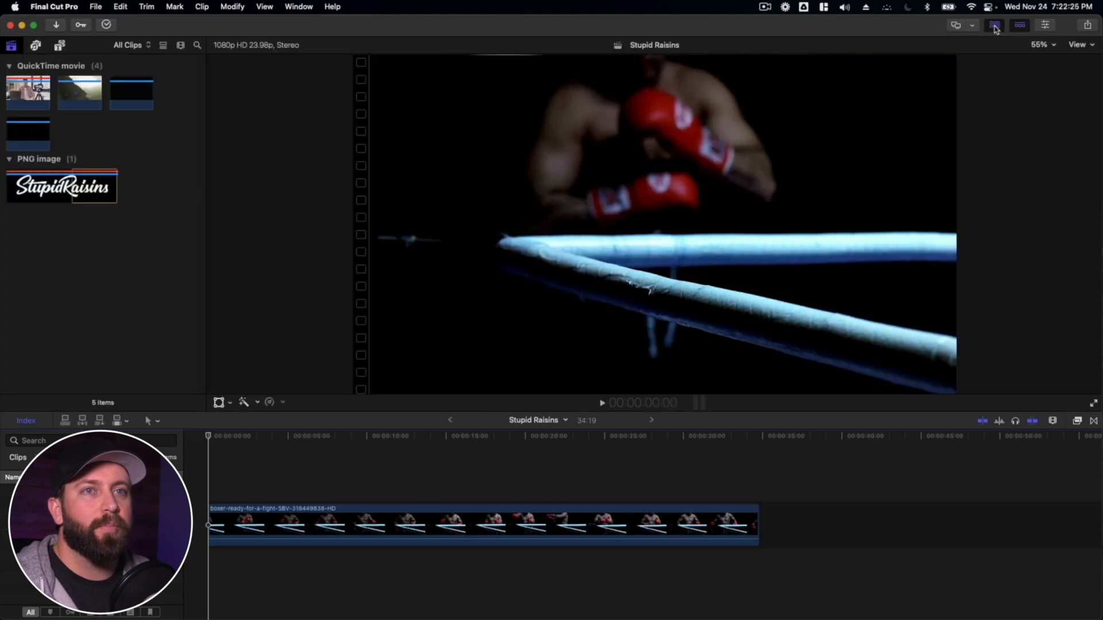
pyautogui.click(59, 46)
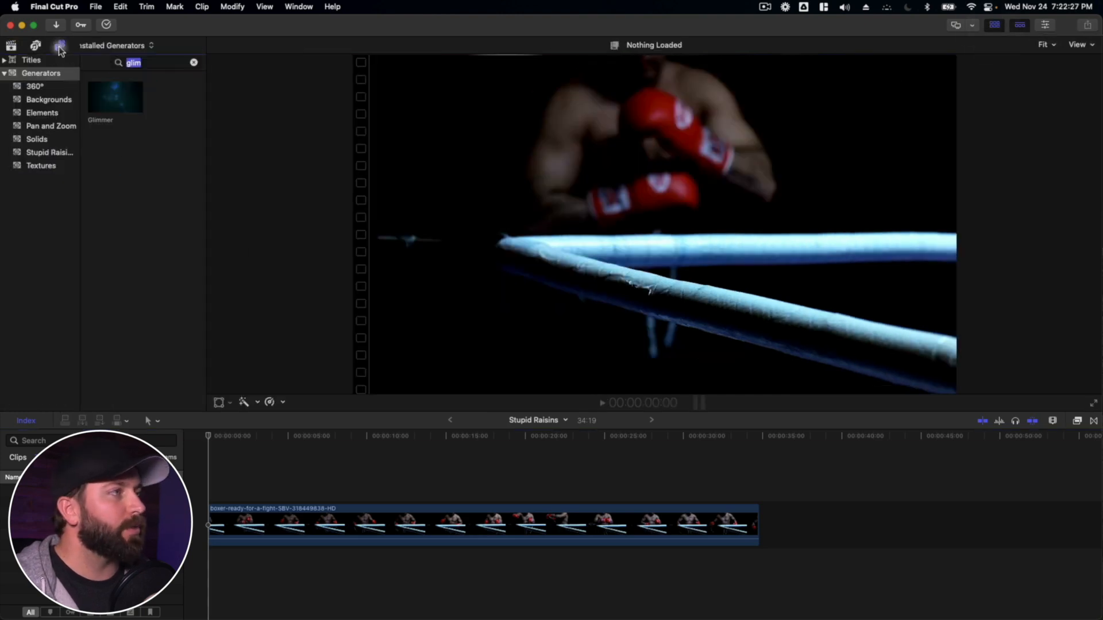
pyautogui.moveTo(120, 87); pyautogui.dragTo(214, 485)
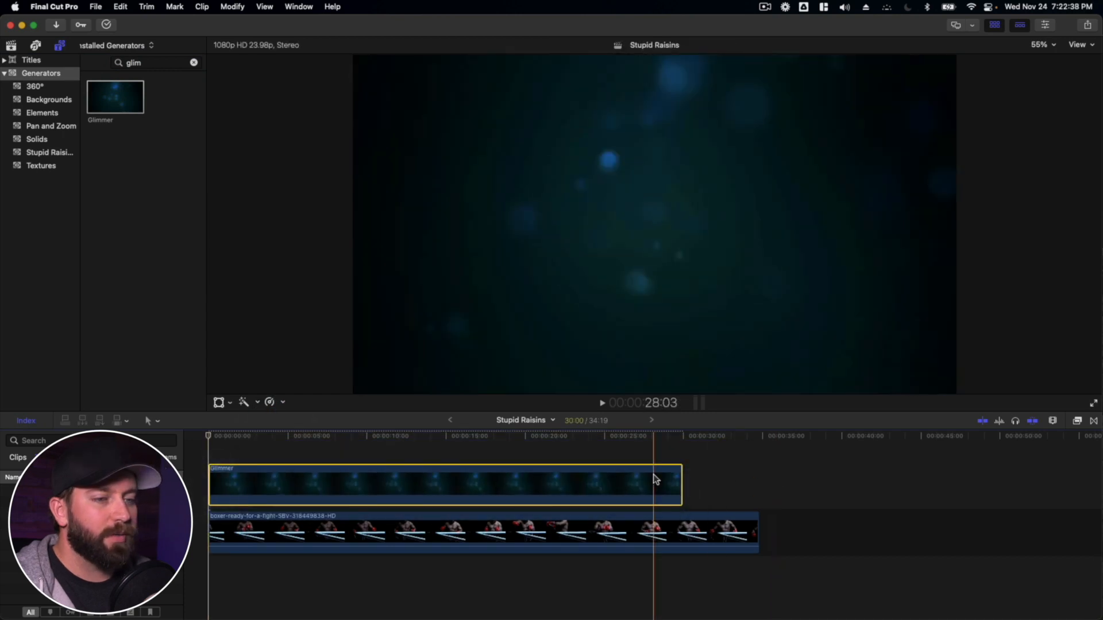
pyautogui.moveTo(681, 485); pyautogui.dragTo(758, 485)
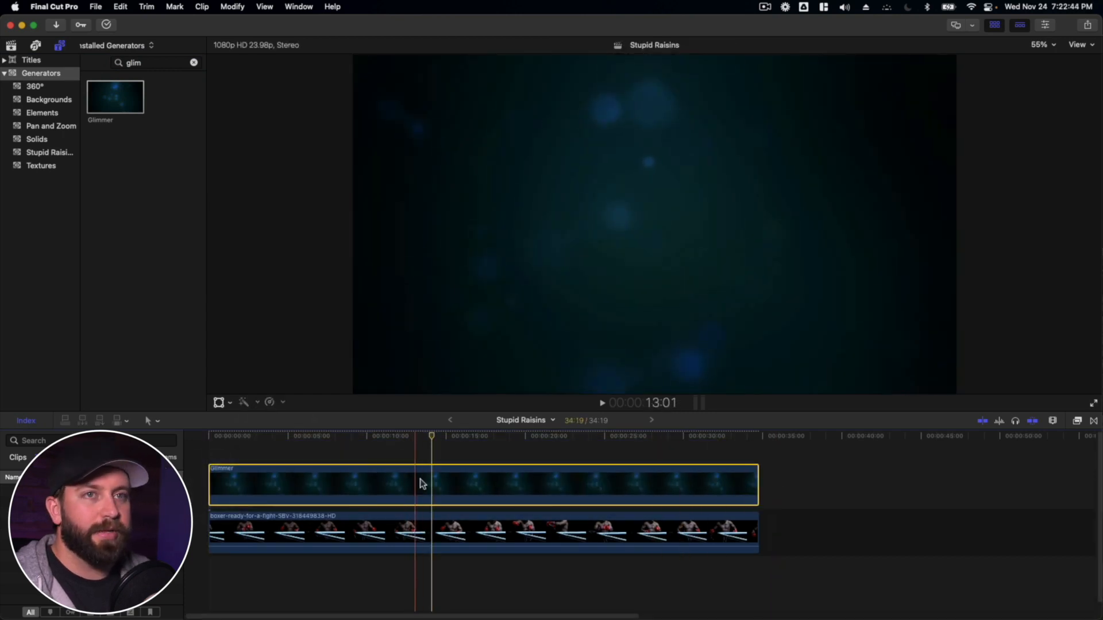
# Adjust the Glimmer generator to about 11.6 particles, speed 64, scale 32 and saturation -1.0
pyautogui.click(995, 27)
pyautogui.click(1046, 27)
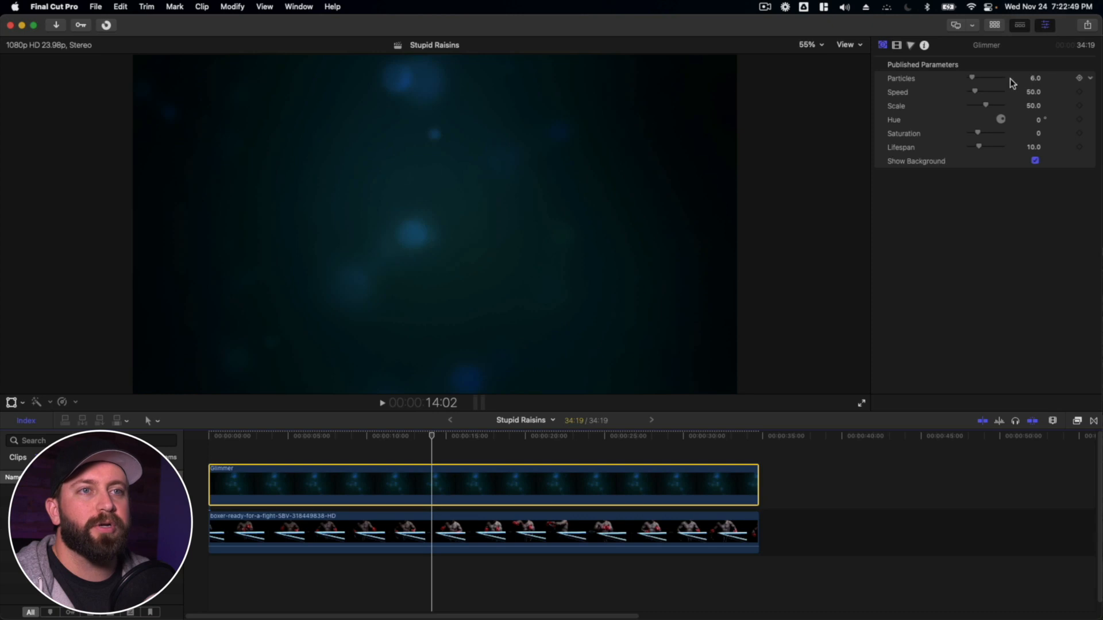
pyautogui.moveTo(972, 77); pyautogui.dragTo(963, 138)
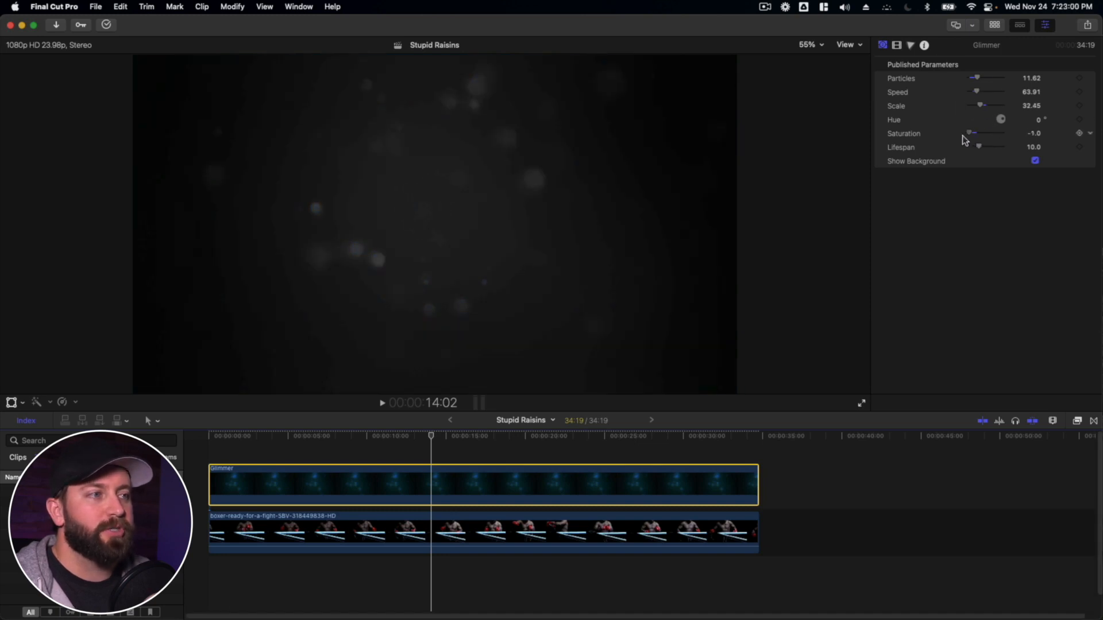
# Set the Glimmer clip's blend mode to Screen and play back the overlay from about 14 seconds
pyautogui.click(896, 46)
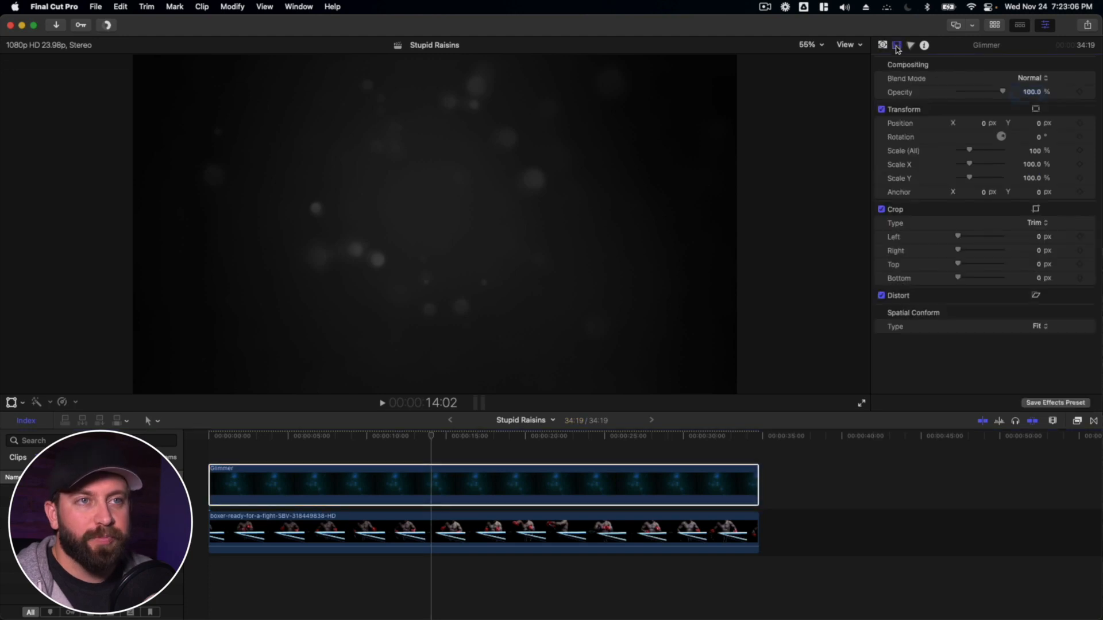
pyautogui.click(1029, 78)
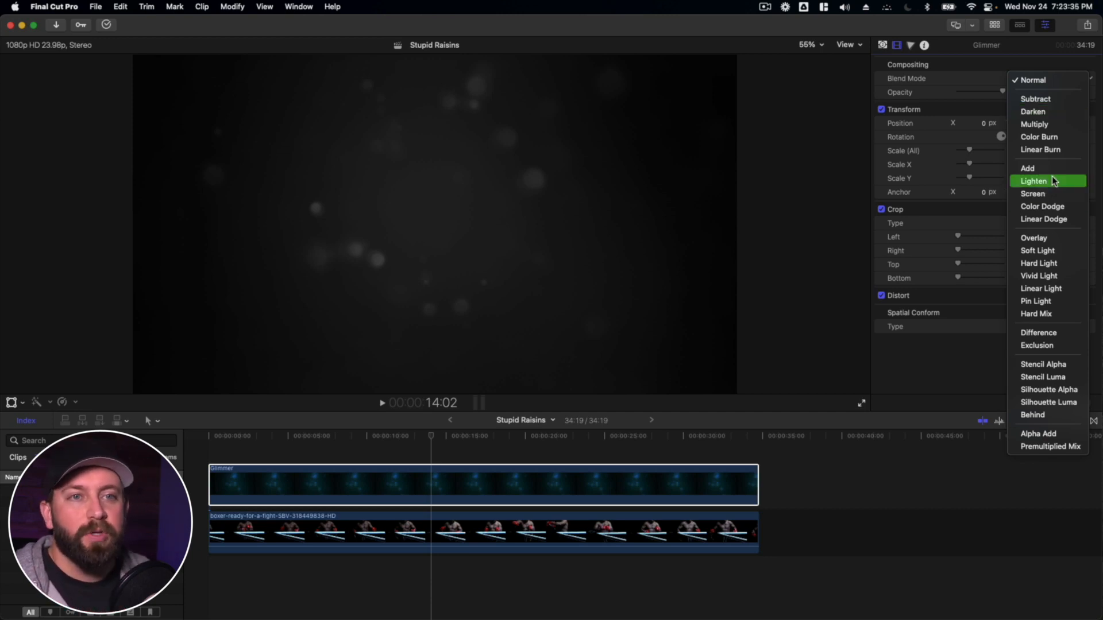
pyautogui.click(1057, 196)
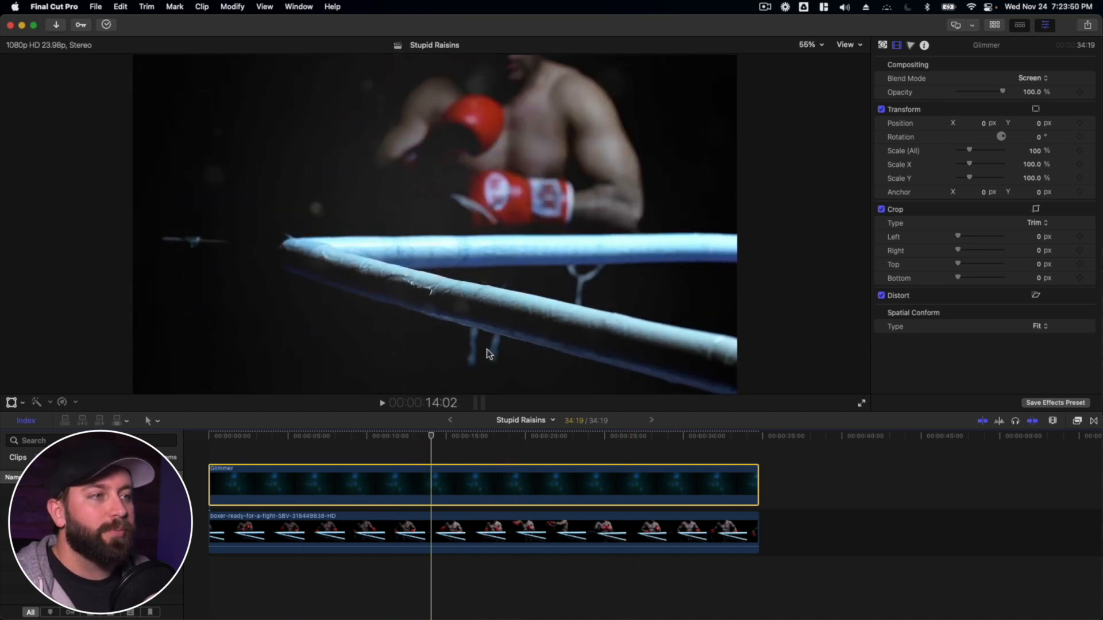
pyautogui.press('space')
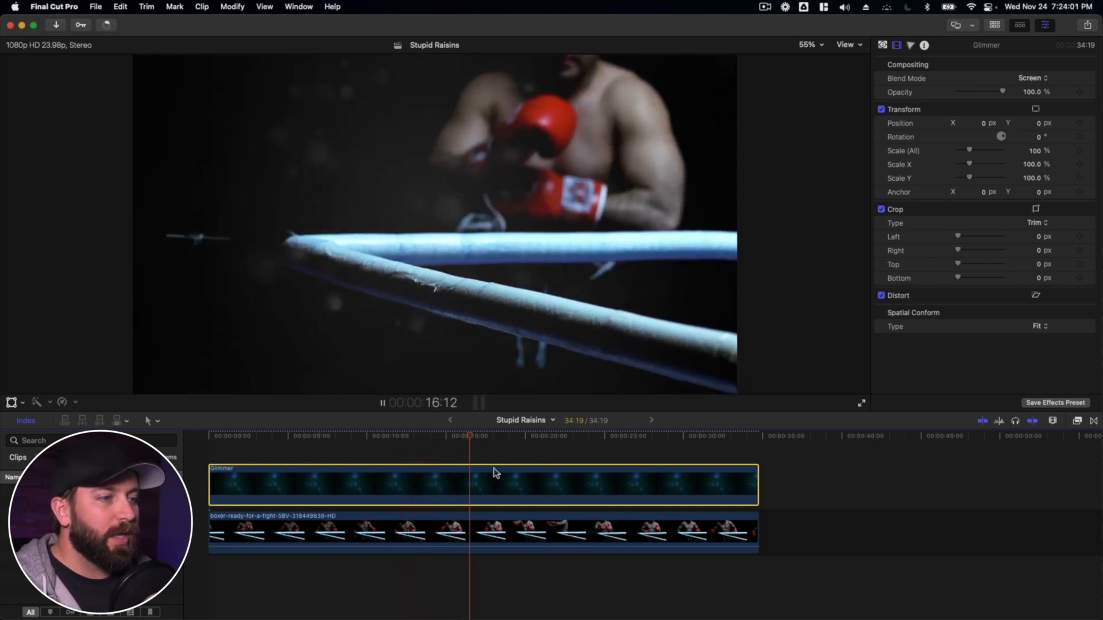
pyautogui.press('space')
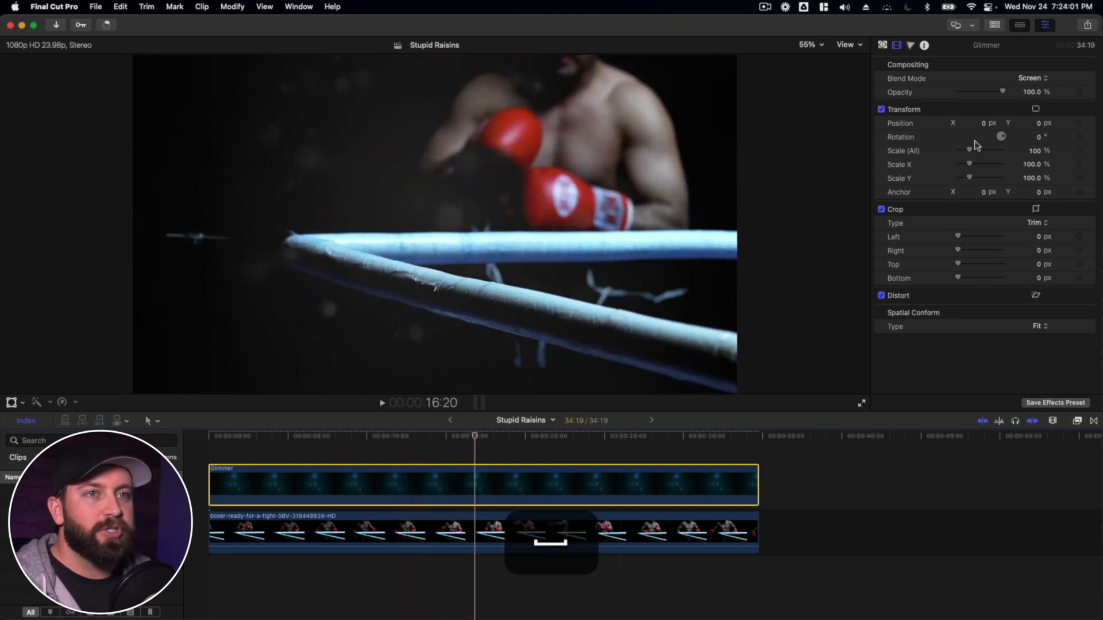
# Try the Glimmer overlay at about 46% opacity and play back the blended result
pyautogui.click(1006, 95)
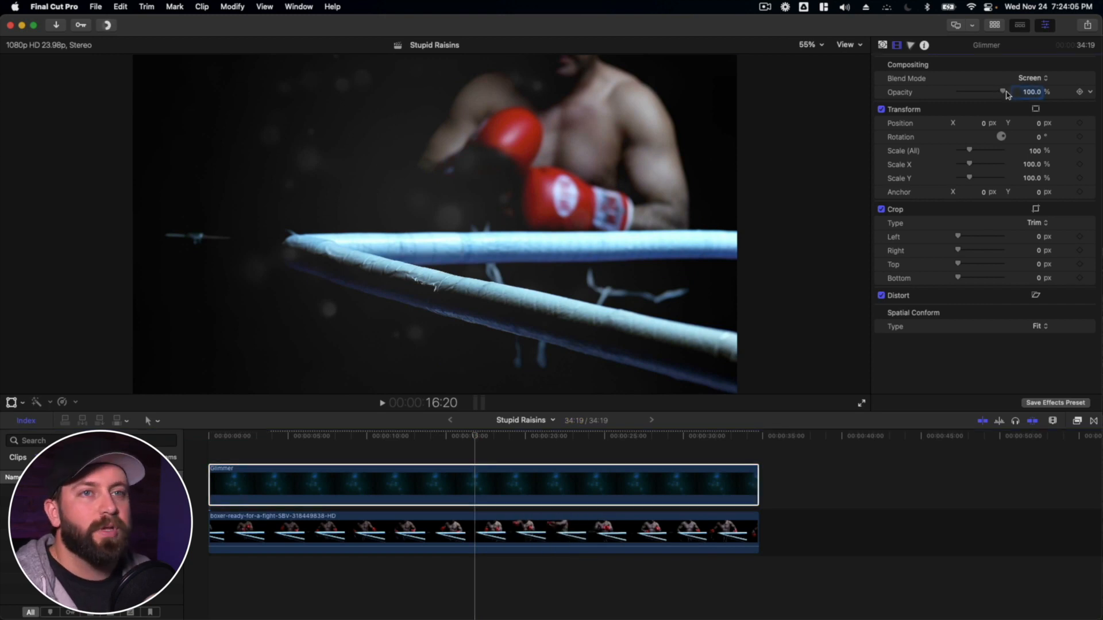
pyautogui.moveTo(1003, 91); pyautogui.dragTo(978, 96)
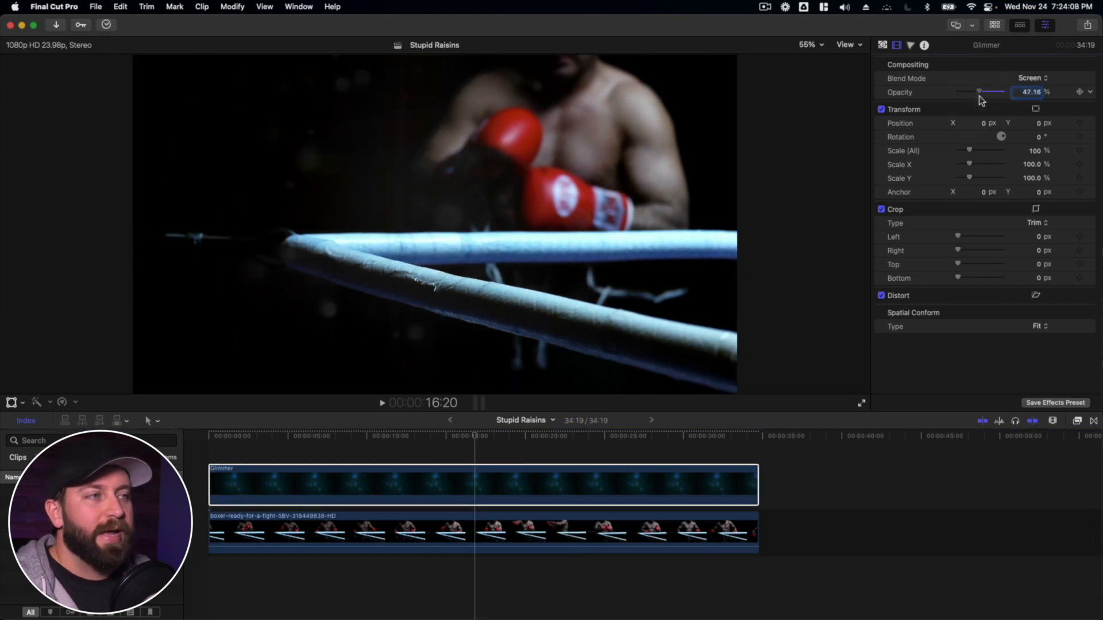
pyautogui.press('space')
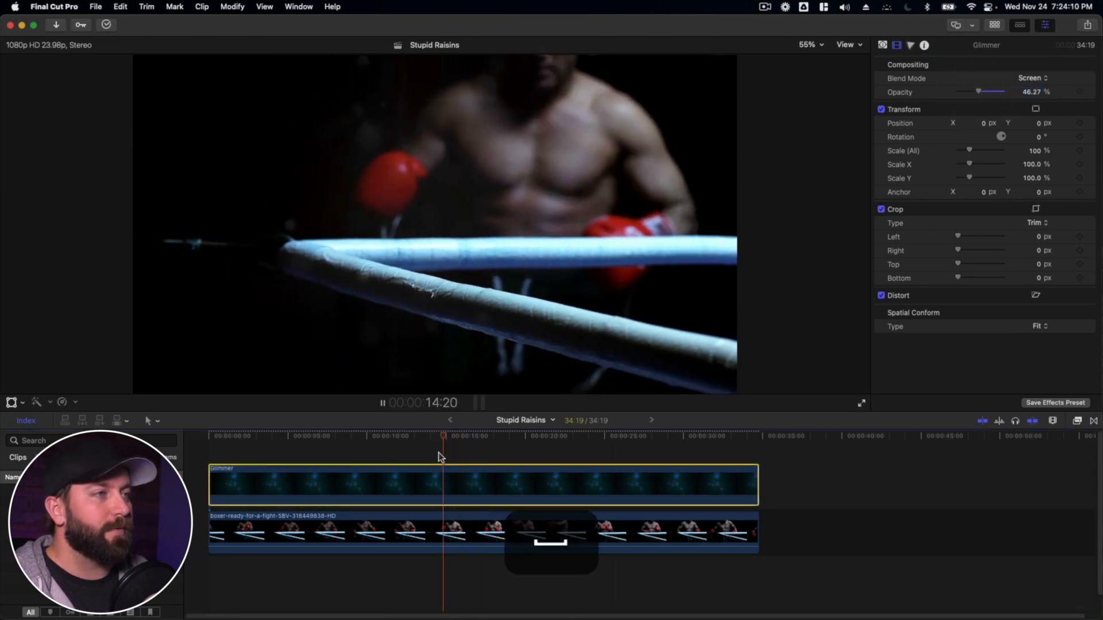
pyautogui.press('space')
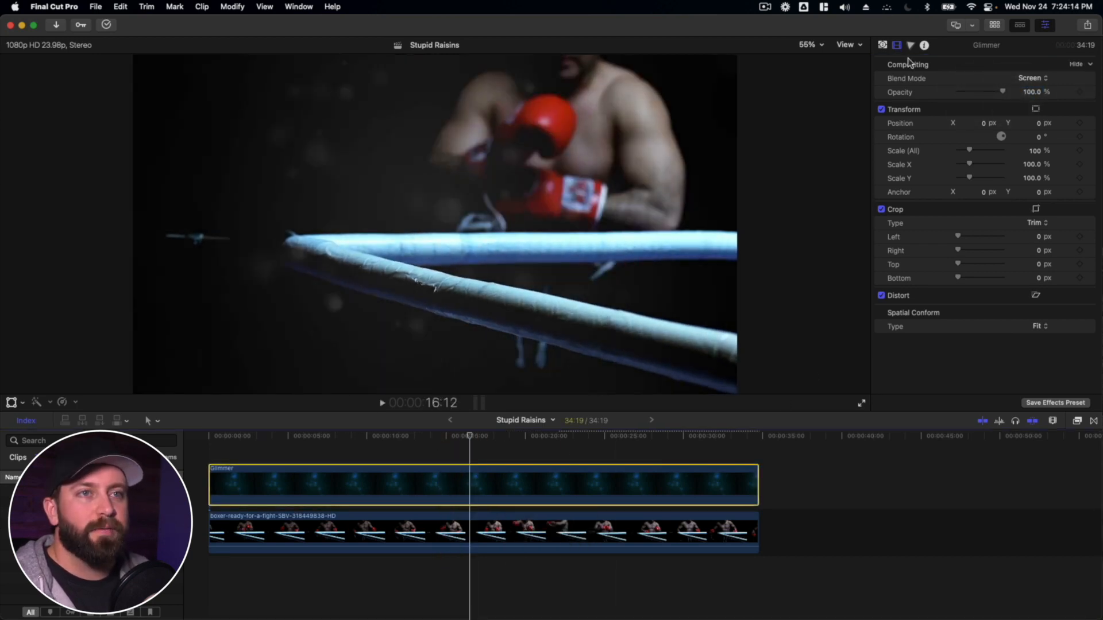
# Adjust the Glimmer generator's saturation in its published parameters
pyautogui.click(882, 44)
pyautogui.moveTo(993, 130); pyautogui.dragTo(1036, 127)
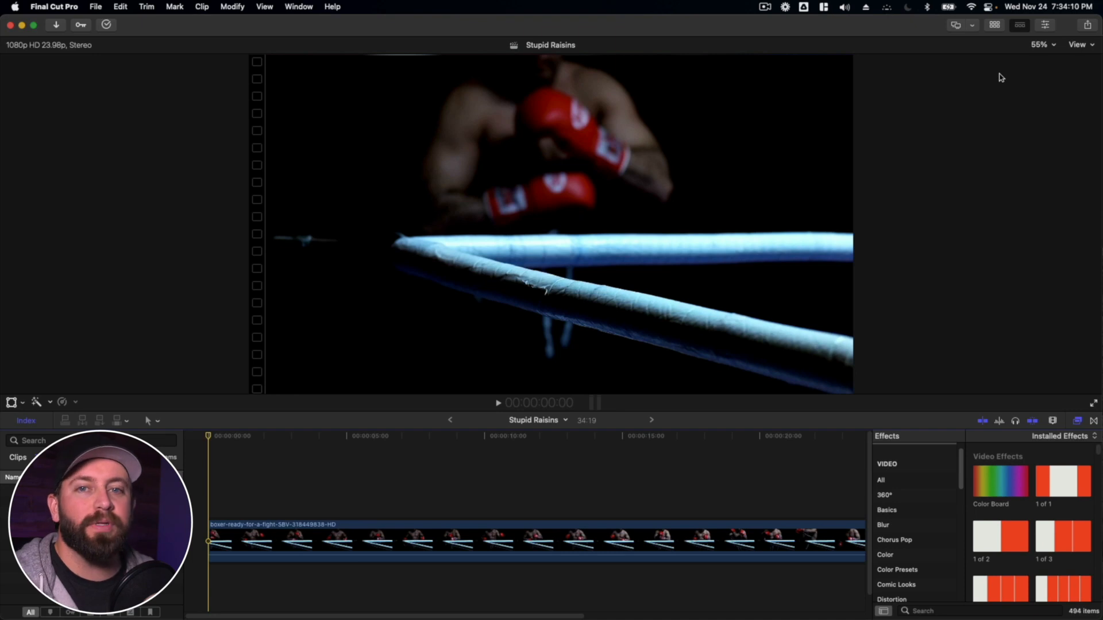
# Connect the glitch overlay clip above the boxer clip at the project start and place the film scratch overlay directly after it
pyautogui.click(1078, 422)
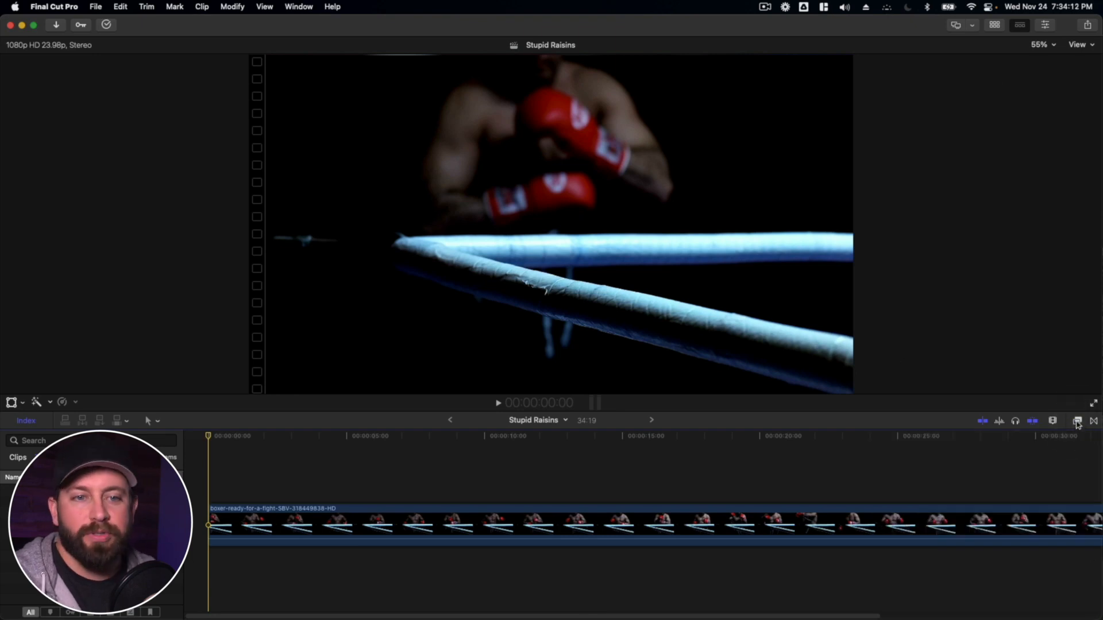
pyautogui.click(995, 26)
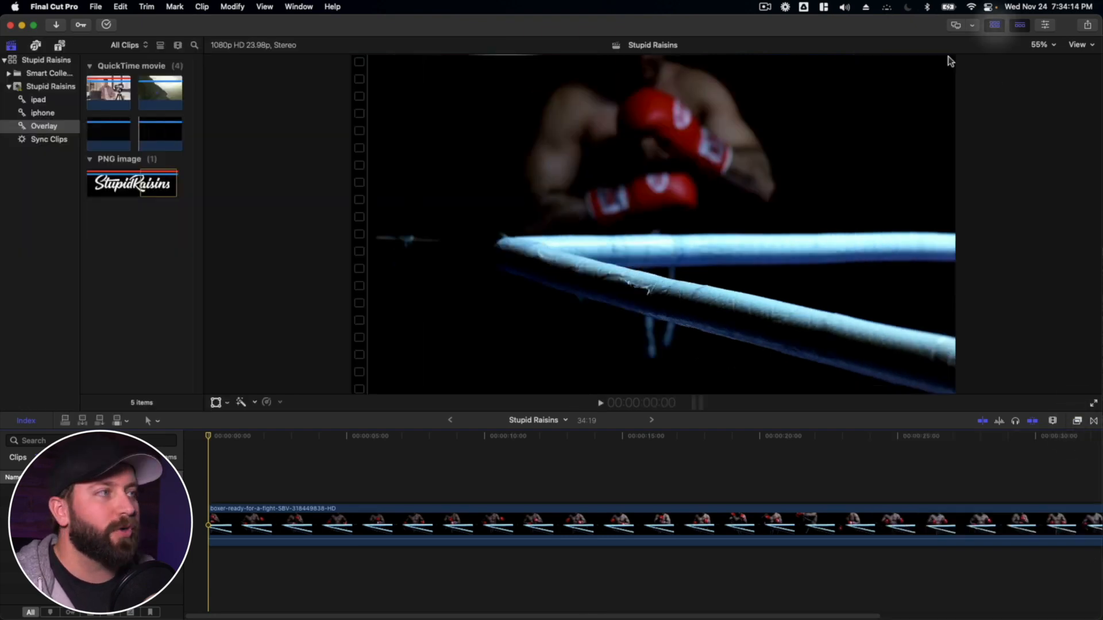
pyautogui.click(114, 141)
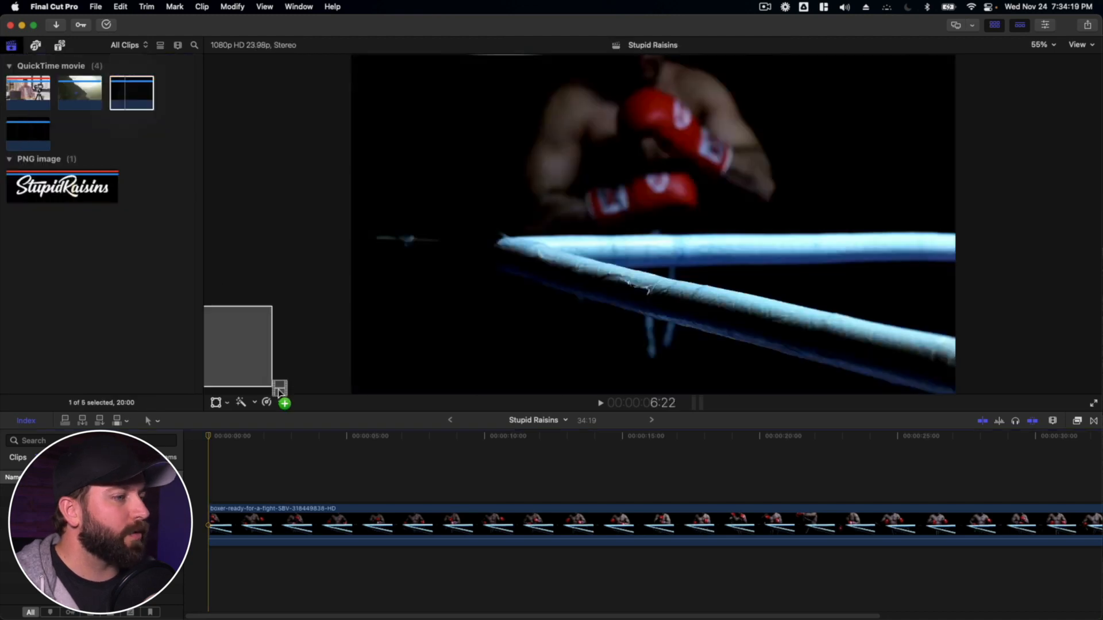
pyautogui.press('q')
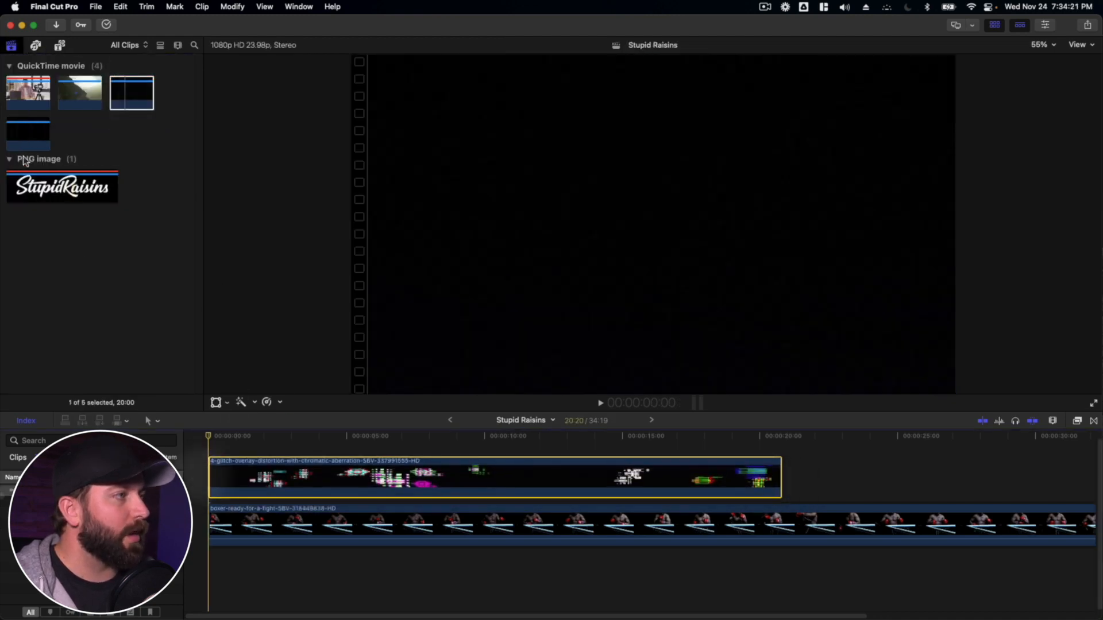
pyautogui.click(26, 138)
pyautogui.moveTo(610, 393); pyautogui.dragTo(797, 470)
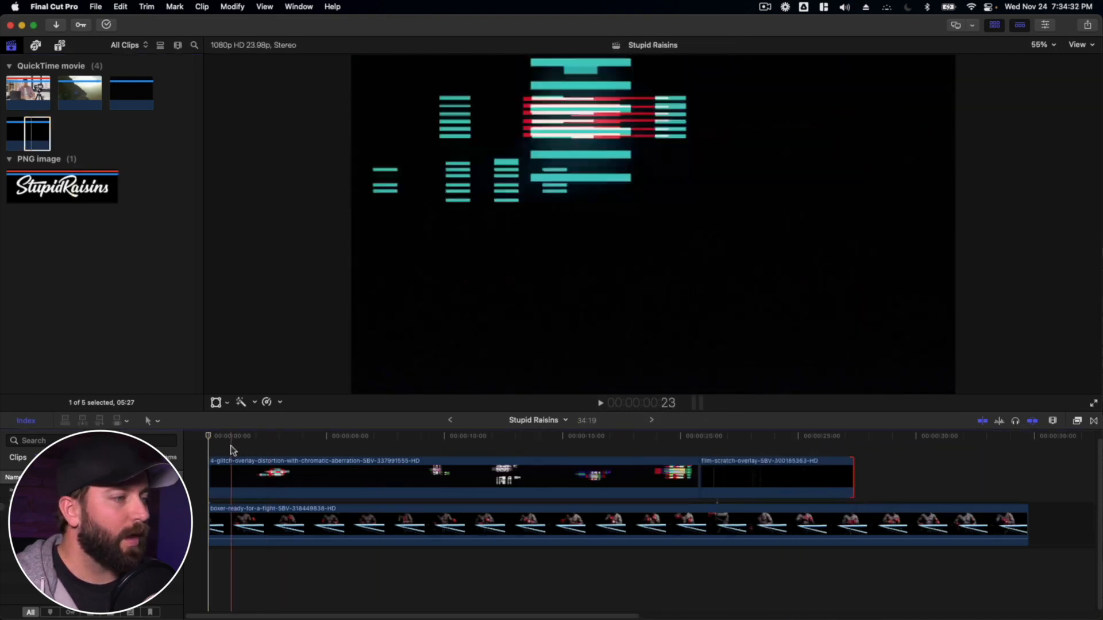
# Set the glitch overlay's blend mode to Screen and play the project from the start
pyautogui.click(238, 466)
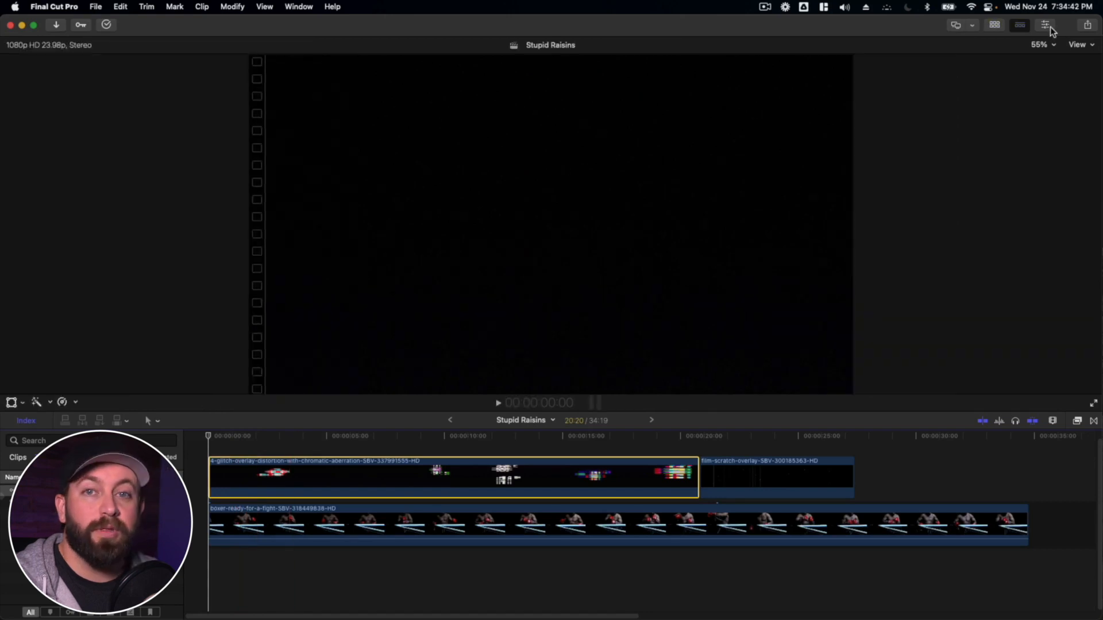
pyautogui.click(1046, 25)
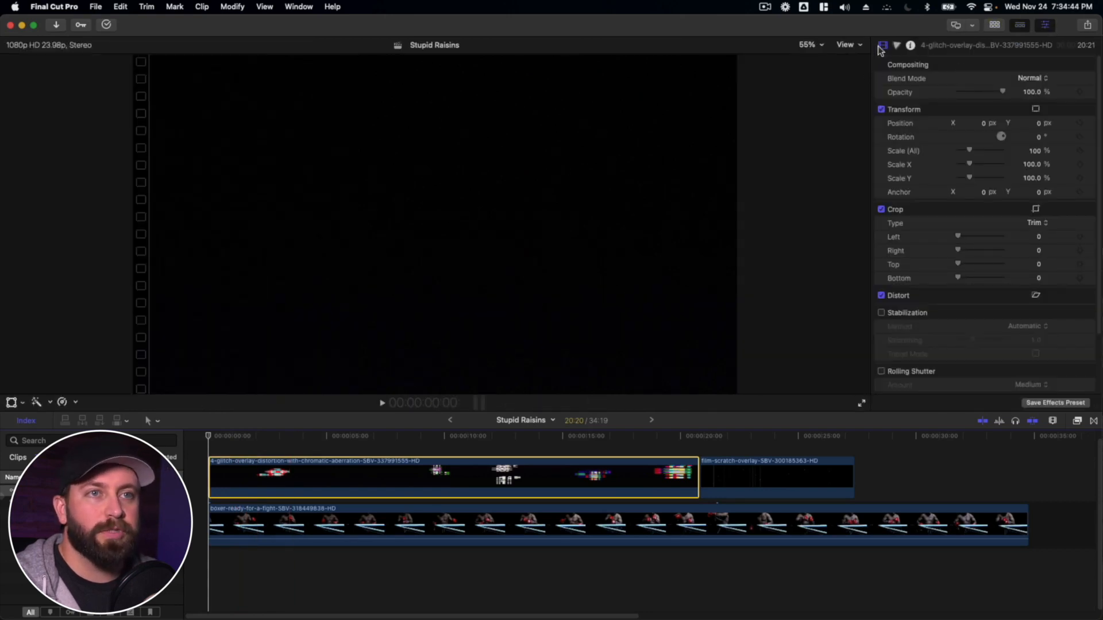
pyautogui.click(1028, 77)
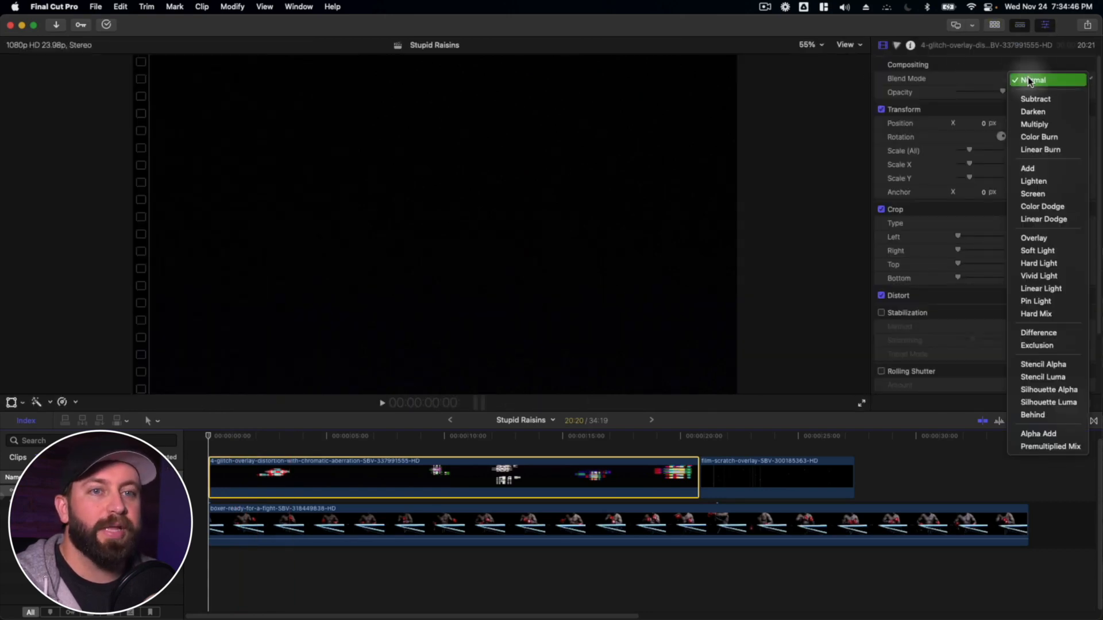
pyautogui.click(1059, 196)
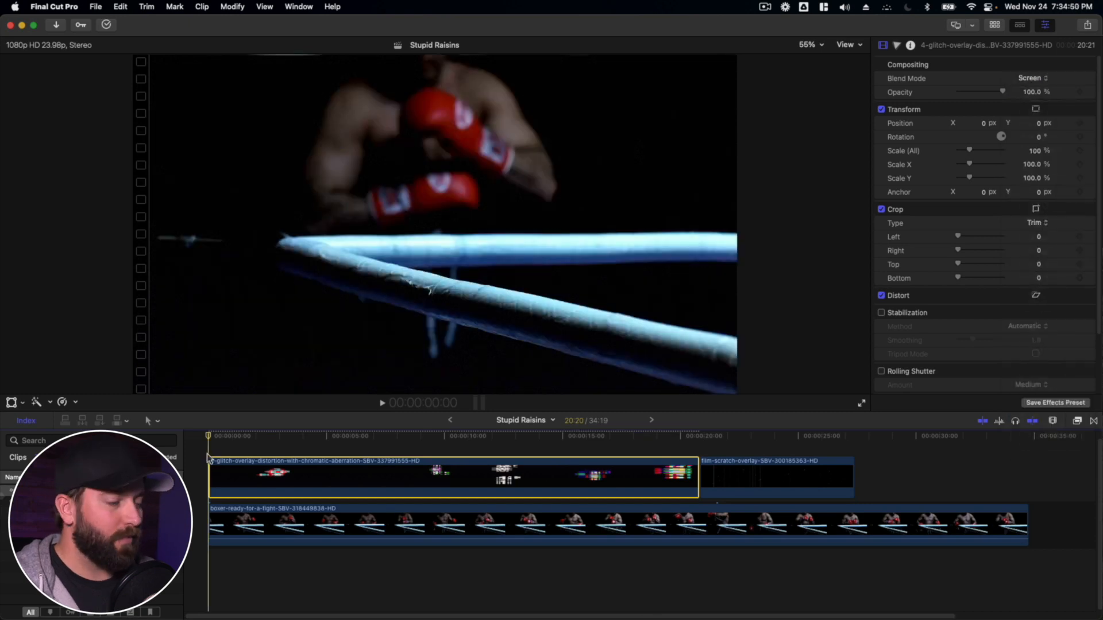
pyautogui.press('space')
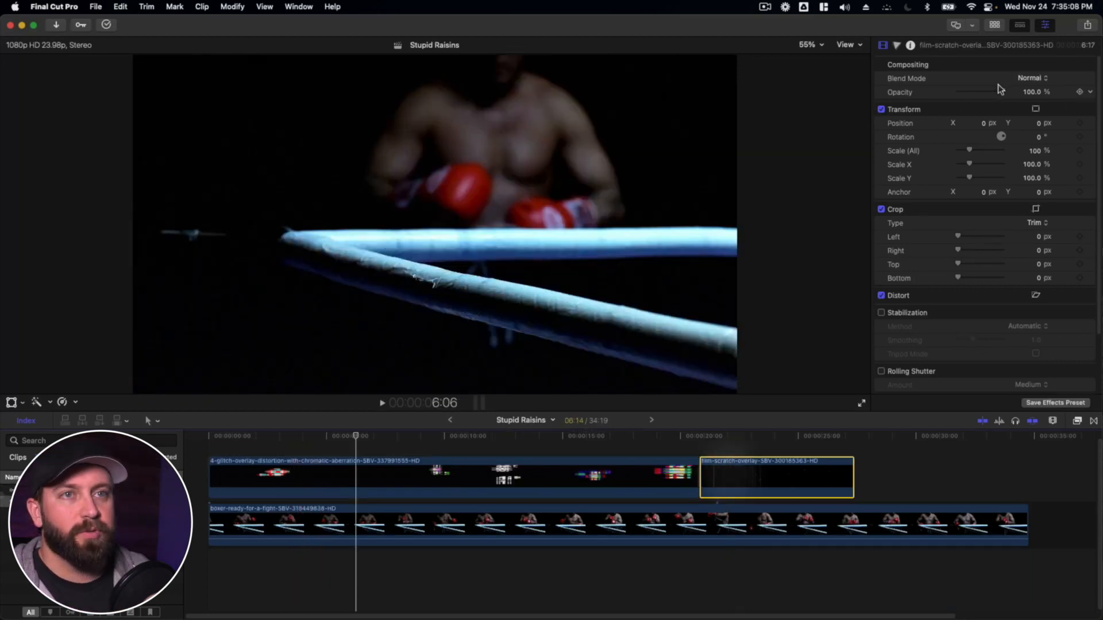
# Set the film scratch overlay's blend mode to Screen and play back its section of the timeline
pyautogui.click(1029, 78)
pyautogui.click(1060, 194)
pyautogui.press('space')
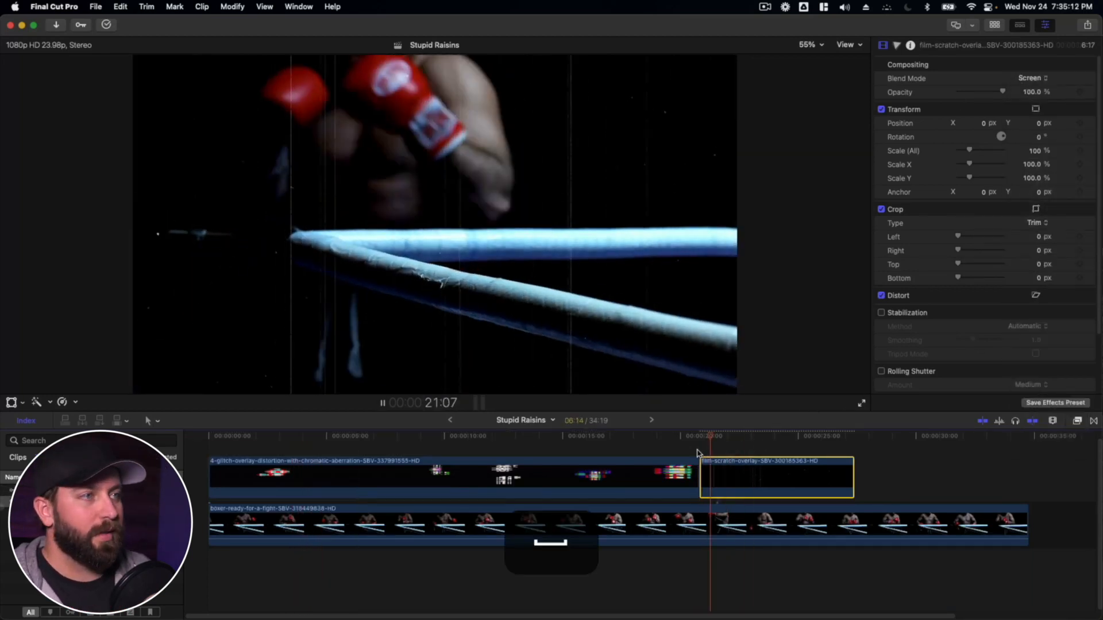
# Stack the film scratch overlay above the glitch overlay at about 12 seconds and lower its opacity to about 13%
pyautogui.moveTo(762, 473); pyautogui.dragTo(499, 443)
pyautogui.press('space')
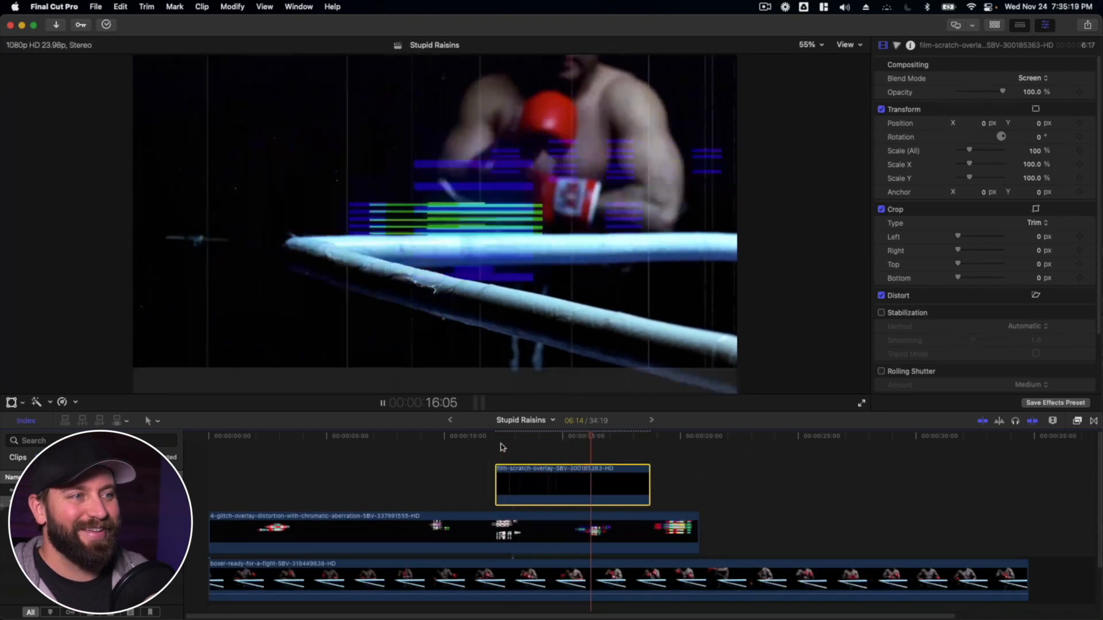
pyautogui.press('space')
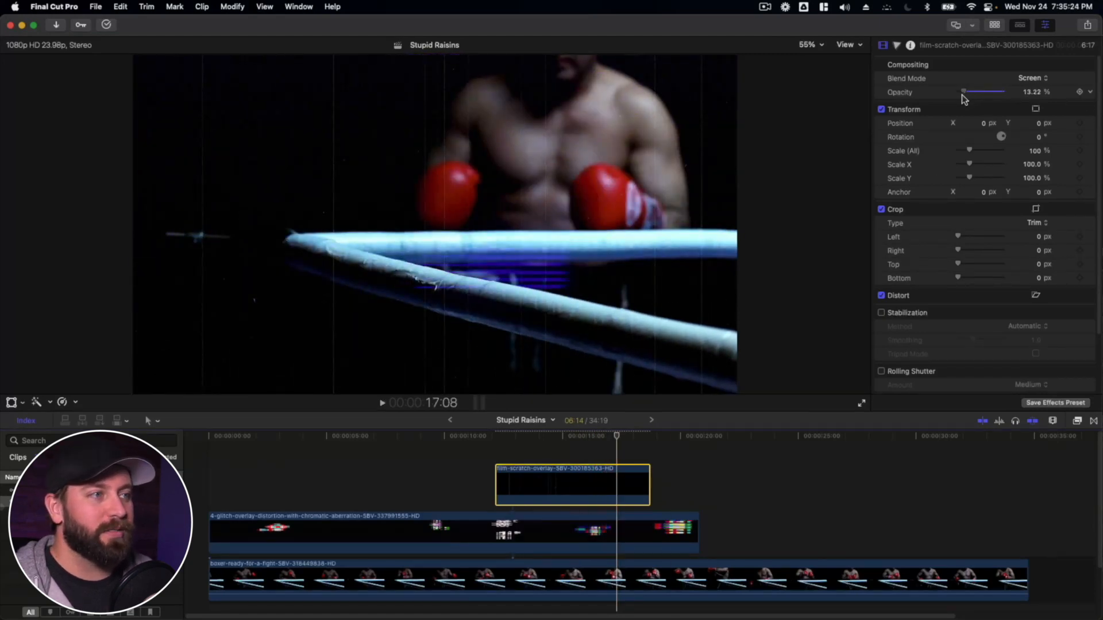
pyautogui.click(513, 531)
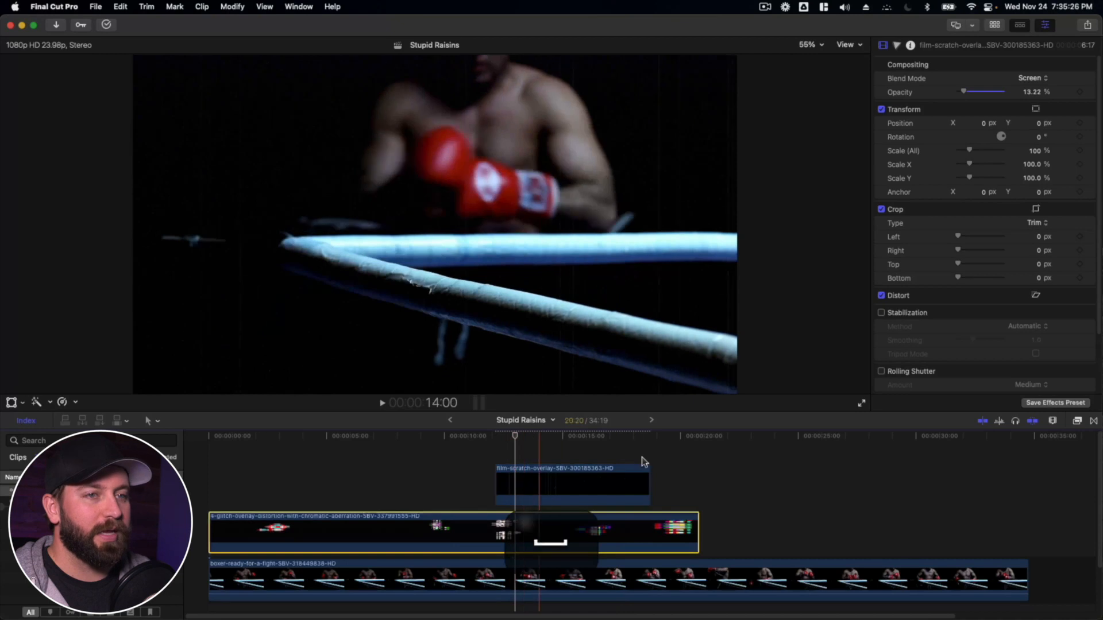